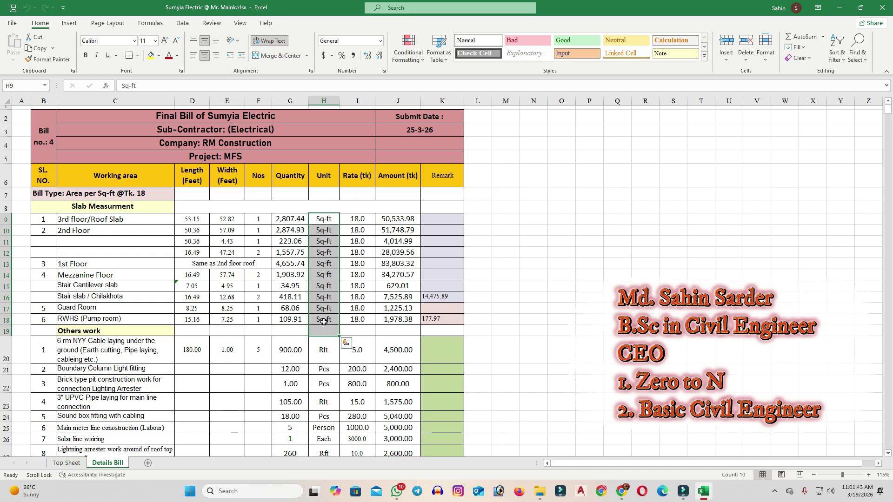
- Review the working areas in C9:C18 and the rest of the Details Bill sheet through the payment status section
drag(135, 219, 123, 320)
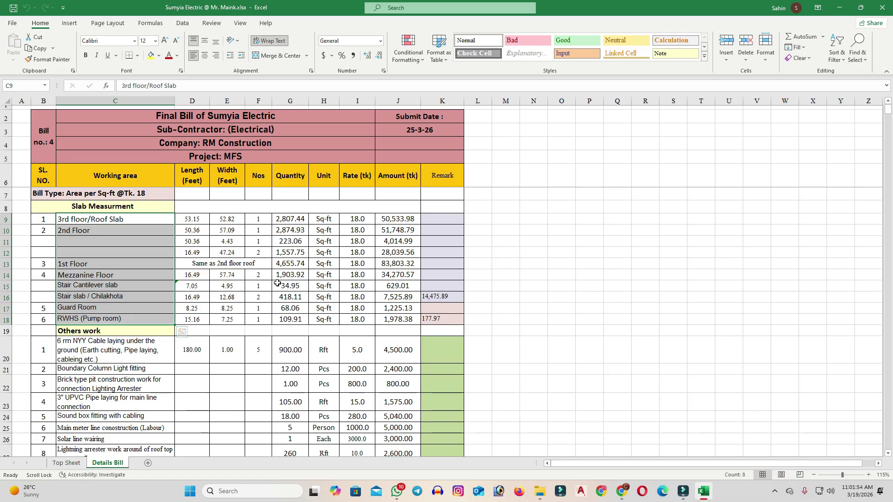
scroll(278, 282, down, 5)
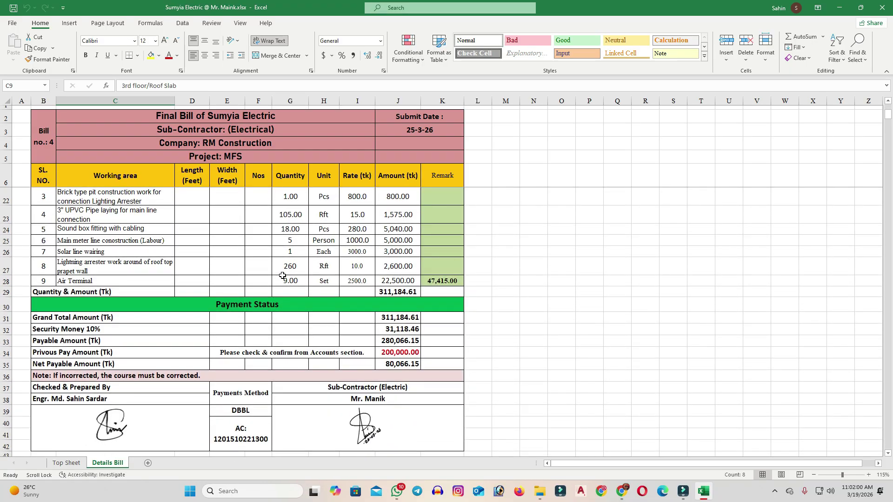
scroll(282, 276, up, 5)
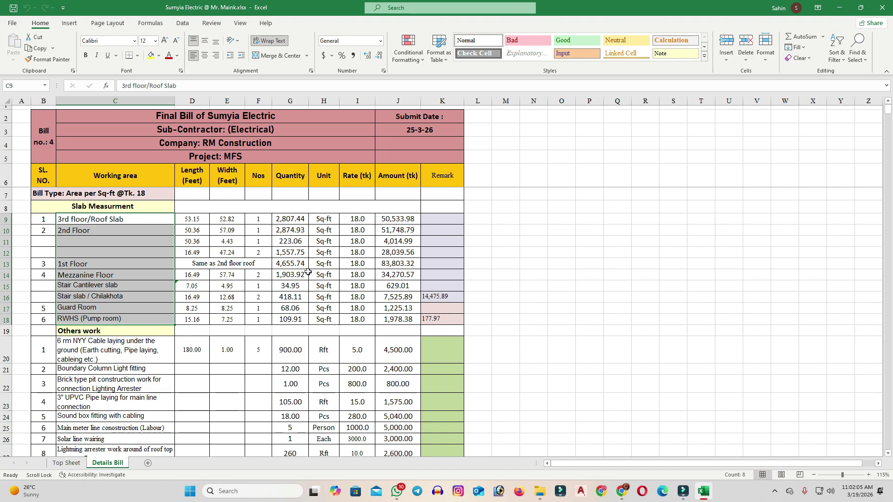
click(307, 274)
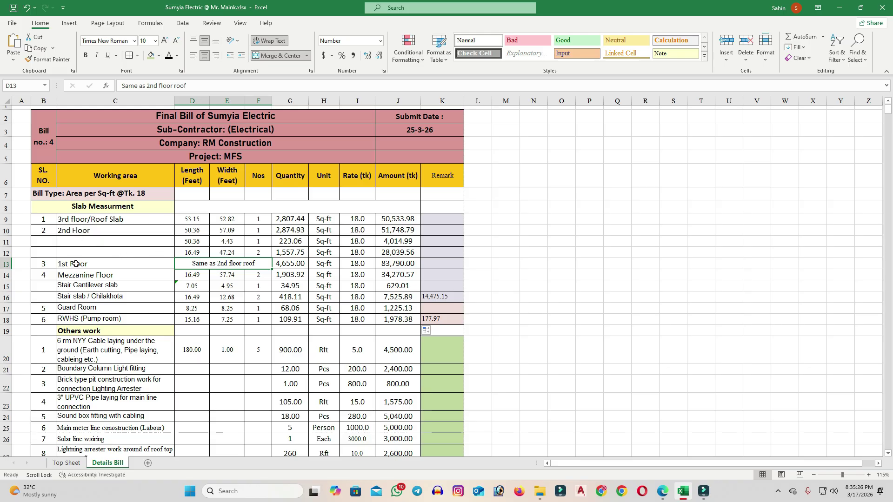
- Check the sum of the 2nd Floor quantities in G10:G12 and set the 1st Floor quantity in G13 to 4655.74
click(294, 231)
drag(294, 231, 293, 253)
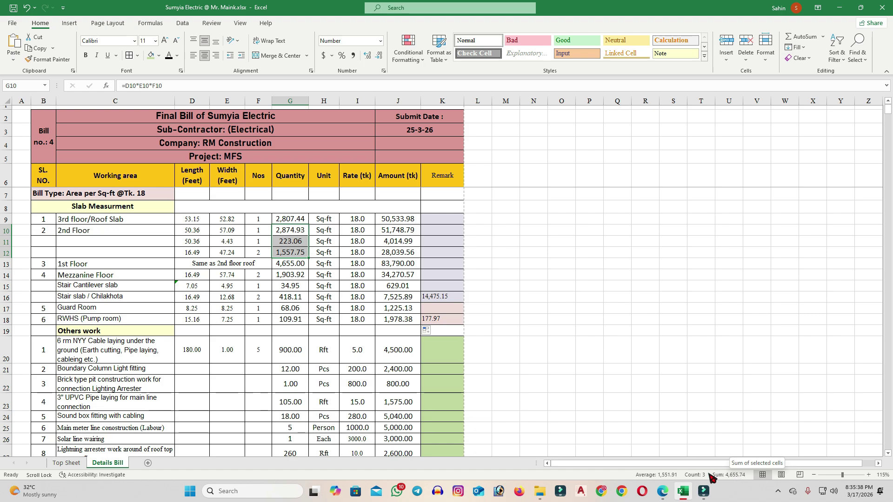
click(290, 264)
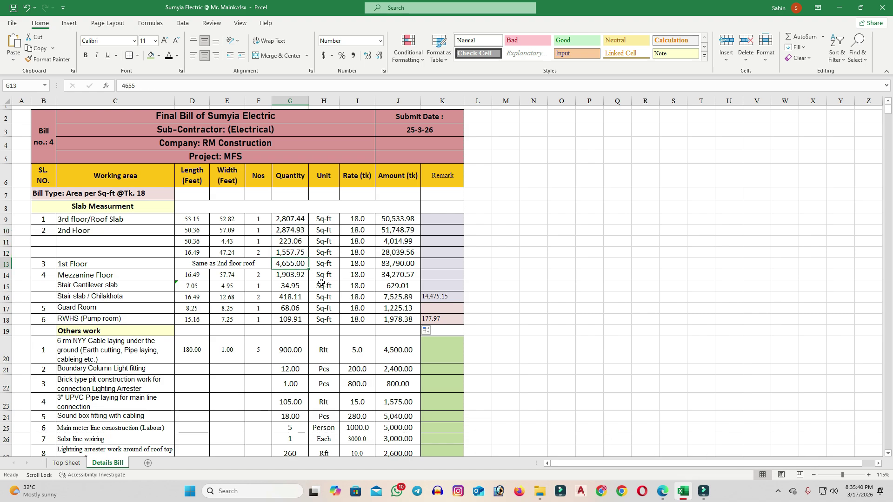
double_click(301, 263)
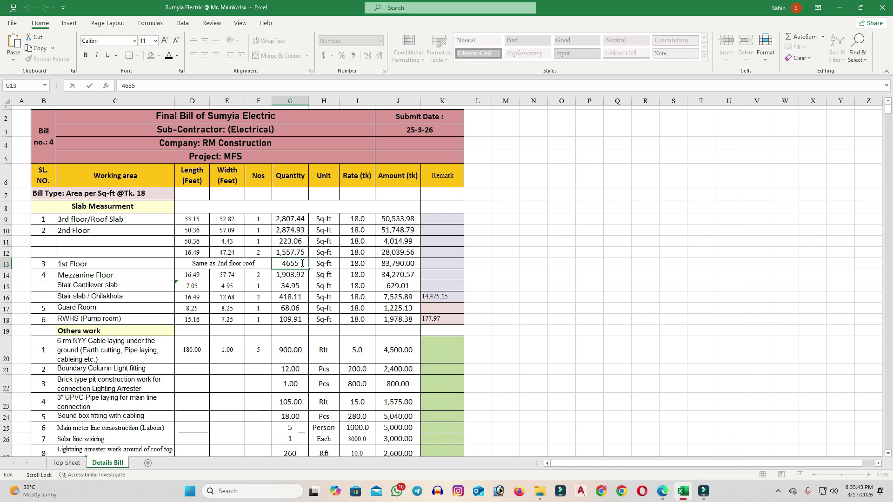
text(.74)
click(589, 297)
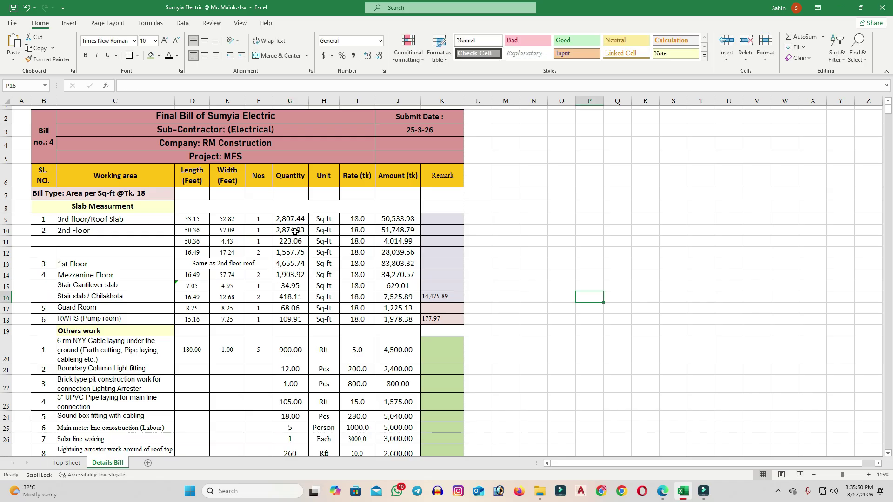
- Compare the 1st Floor row and its "Same as 2nd floor roof" note with the sum of the 2nd Floor quantities in G10:G12
click(82, 231)
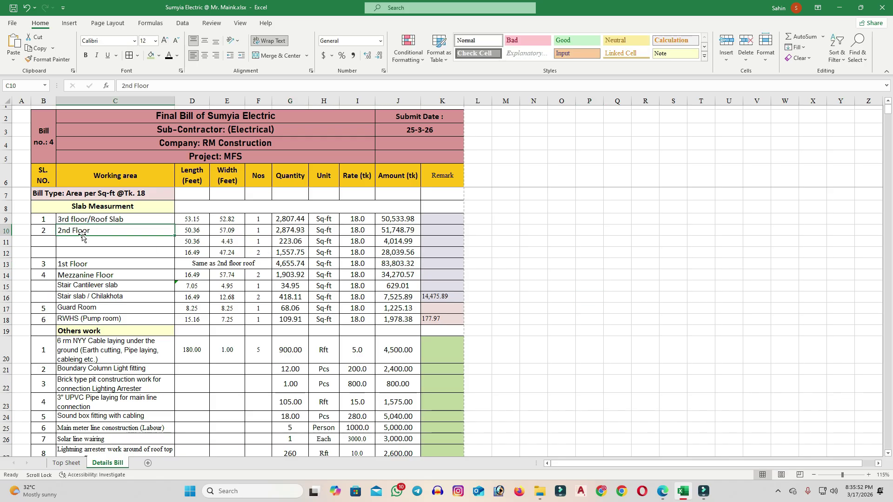
click(79, 264)
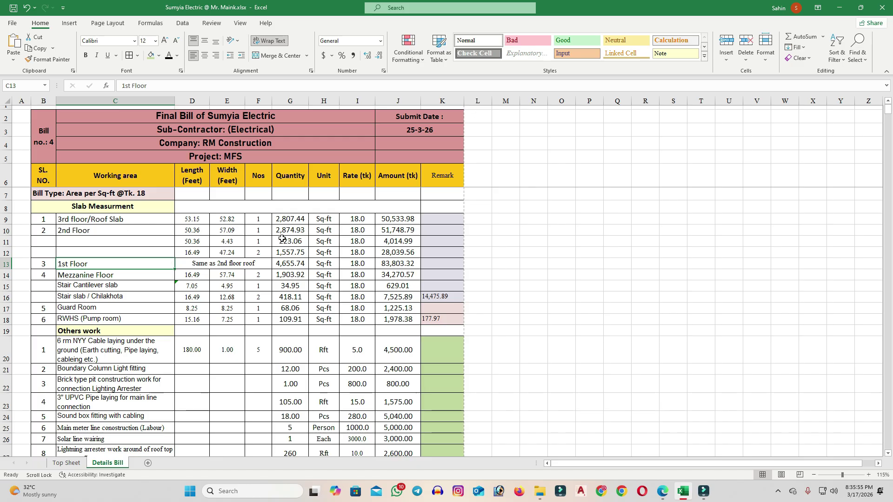
drag(292, 232, 292, 252)
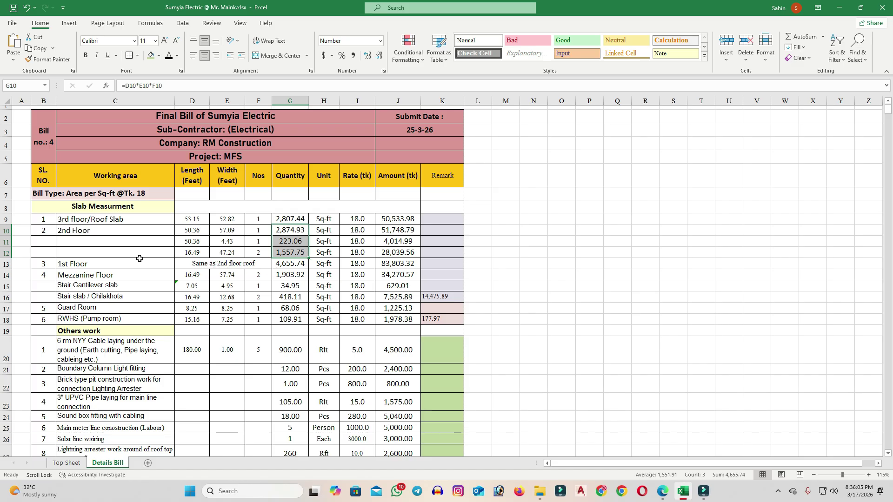
click(70, 230)
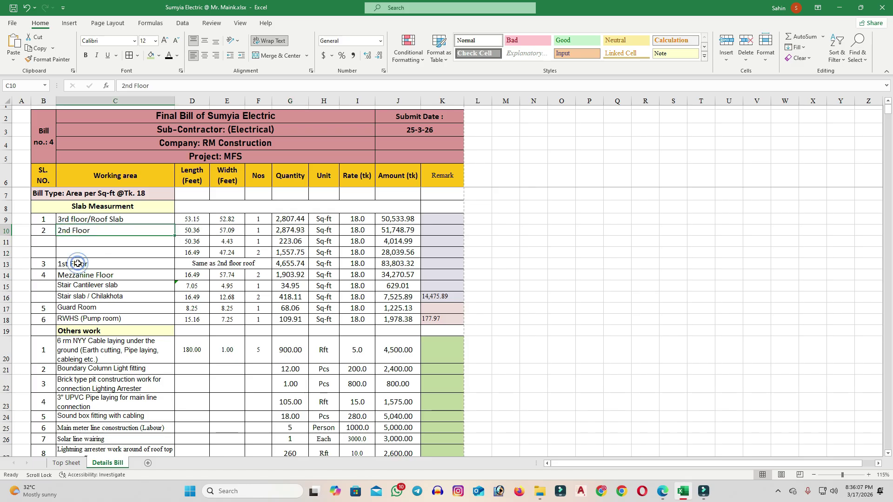
click(74, 263)
click(193, 263)
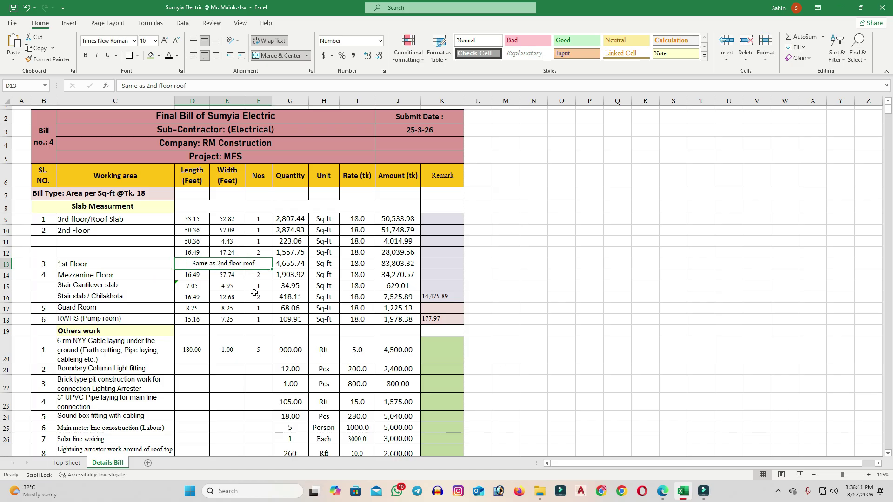
- Examine the separate length, width and nos cells in row 12 against the merged note cell D13:F13
click(356, 253)
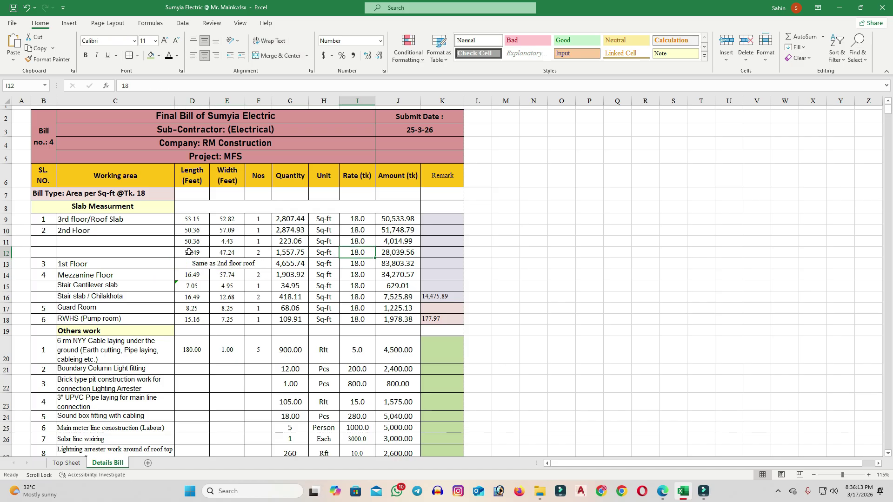
drag(192, 252, 250, 253)
click(199, 263)
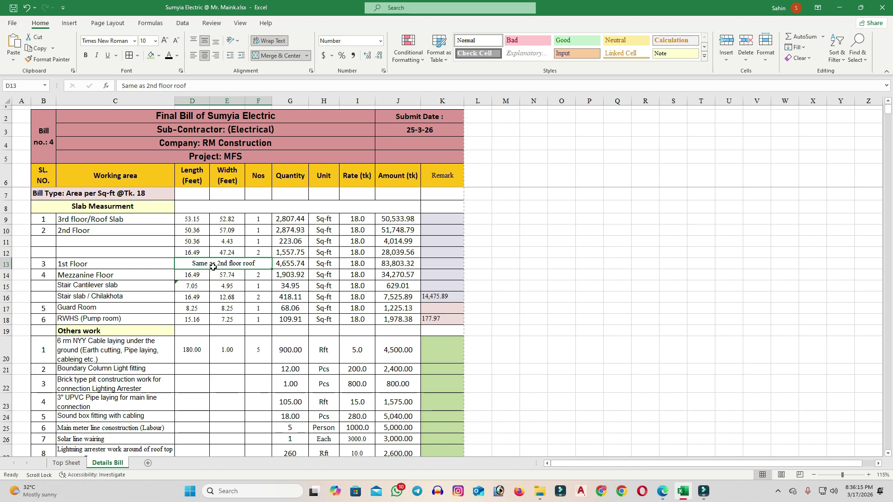
click(196, 252)
click(230, 252)
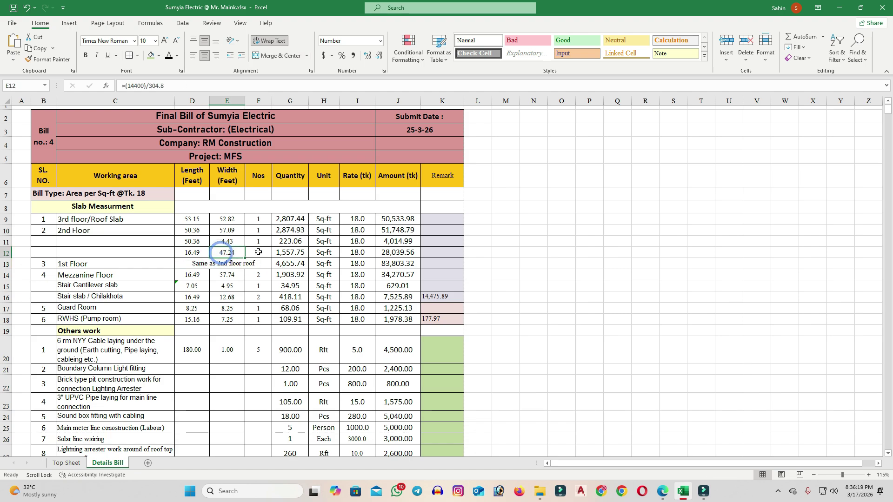
click(257, 252)
click(202, 264)
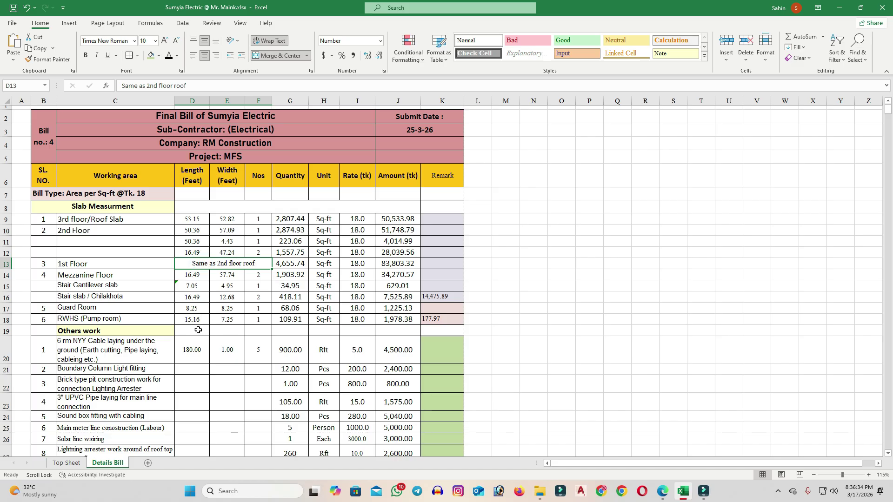
- Merge and center the blank cells D19:F19 in the Others work row, undoing and redoing the merge
drag(198, 330, 254, 330)
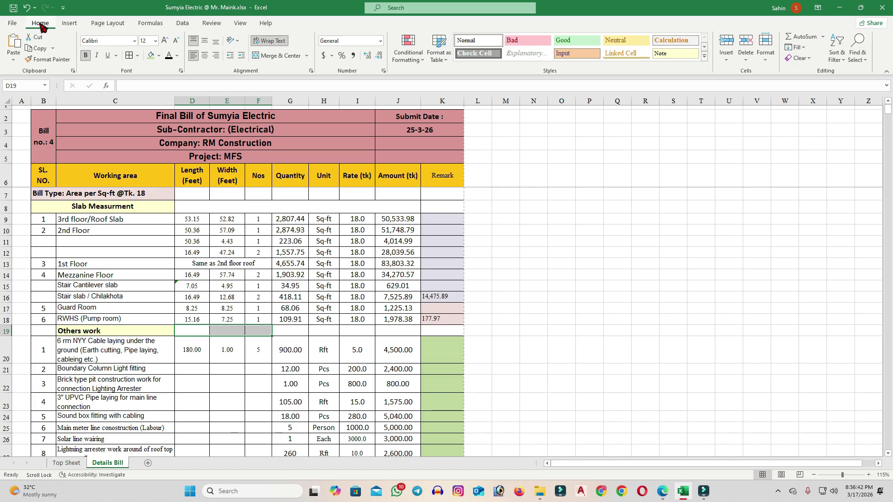
click(286, 62)
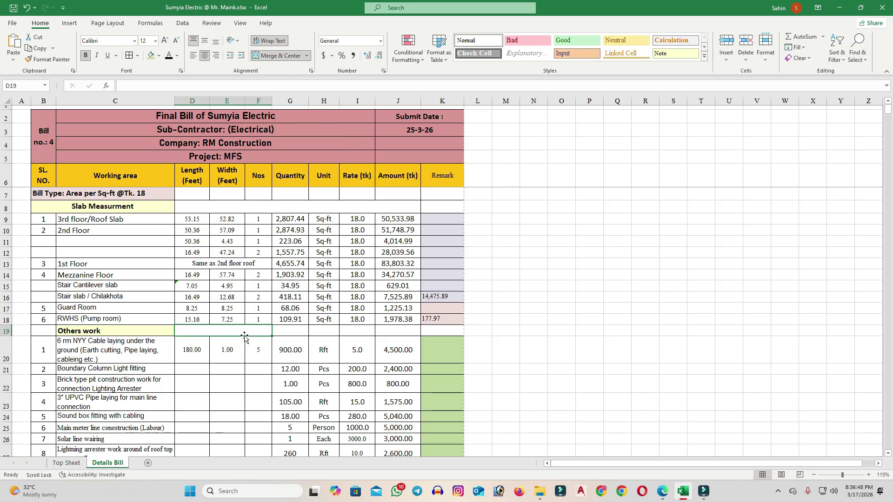
key(ctrl+z)
key(ctrl+y)
- Try merging and centering D19:I19 in the Others work row, and unmerge the cells again
drag(186, 331, 357, 331)
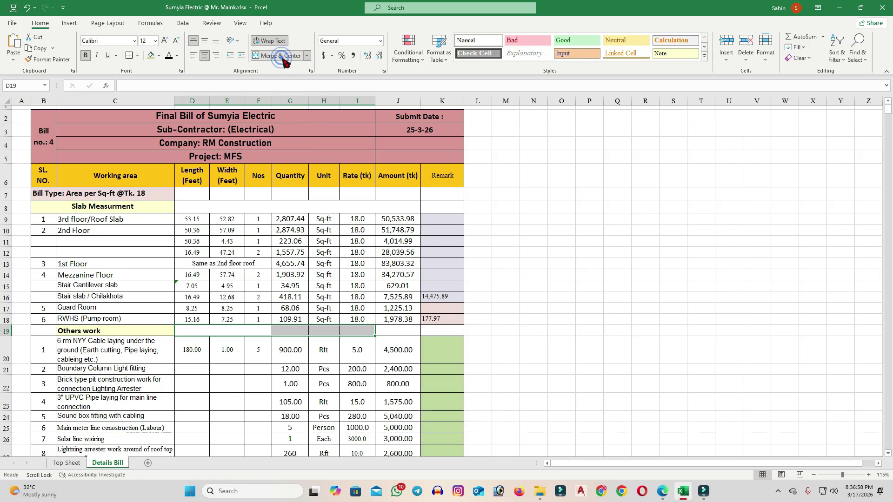
click(282, 57)
click(286, 56)
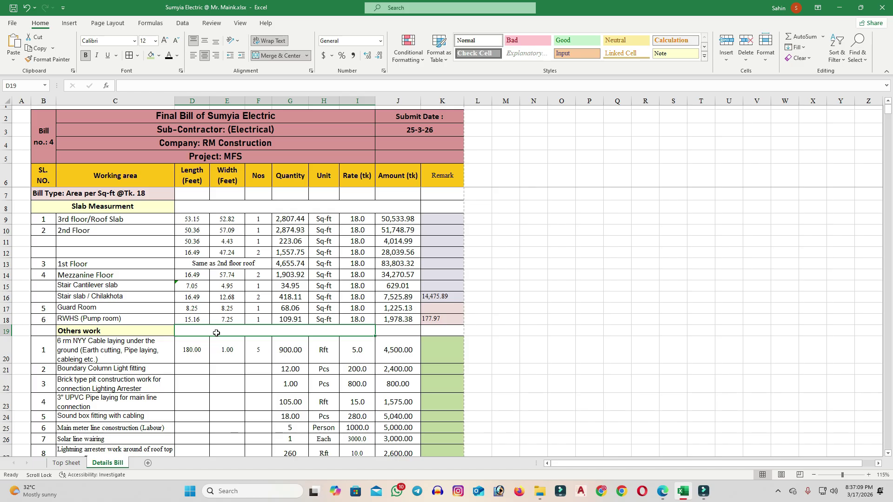
click(281, 56)
click(371, 330)
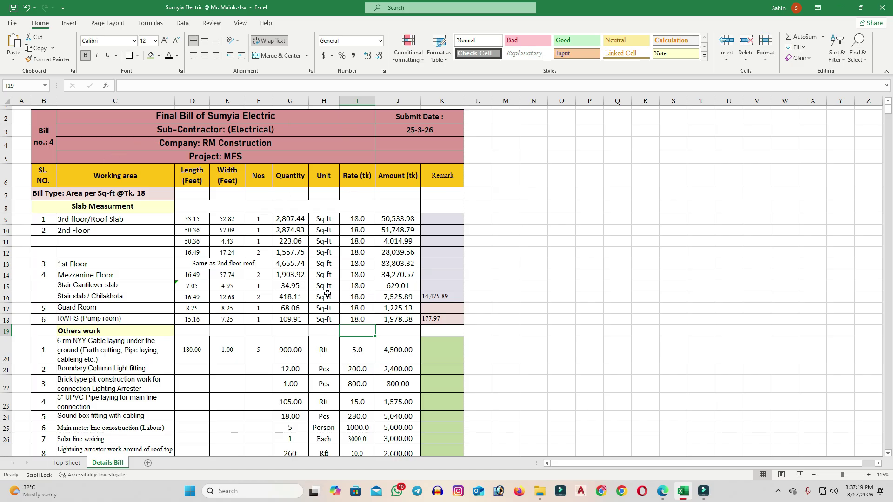
- Examine the NYY cable laying item under Others work, including its length, nos and the quantity formula in G20
scroll(209, 279, down, 2)
click(96, 277)
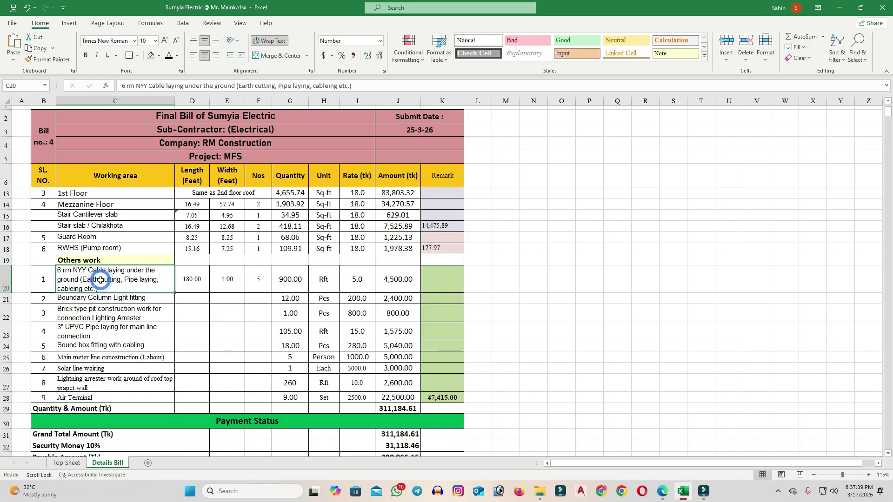
click(97, 261)
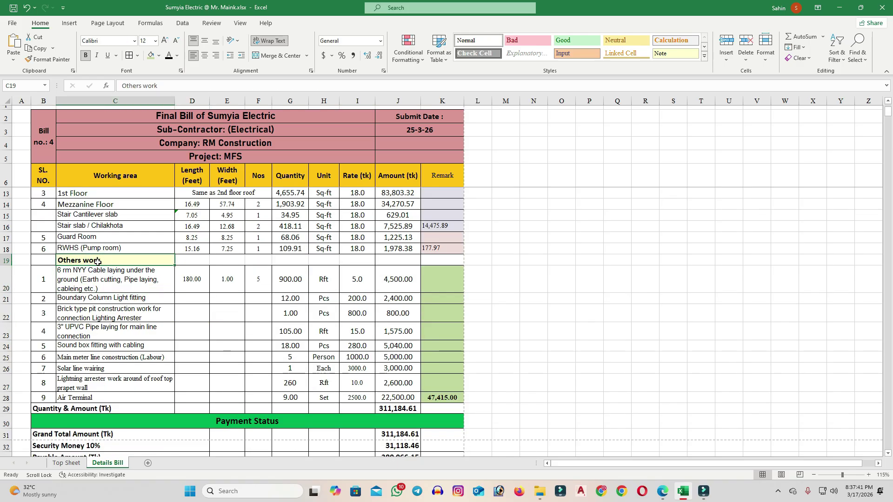
click(112, 282)
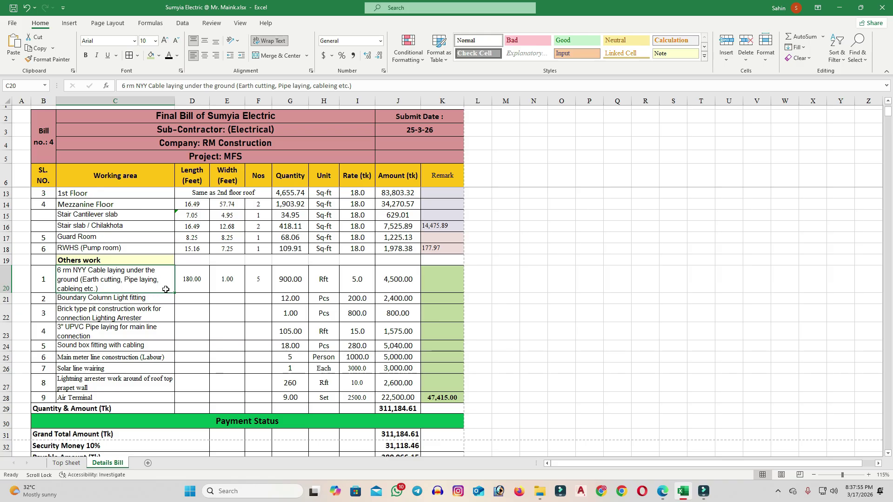
click(200, 285)
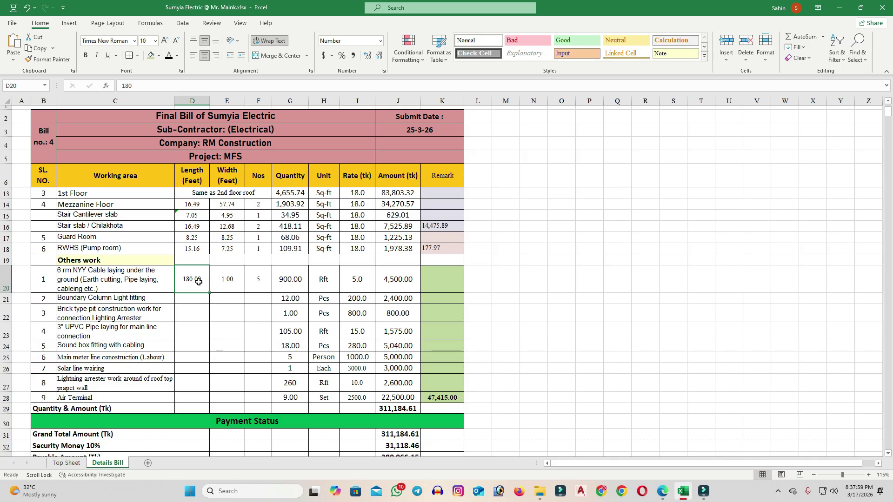
click(259, 284)
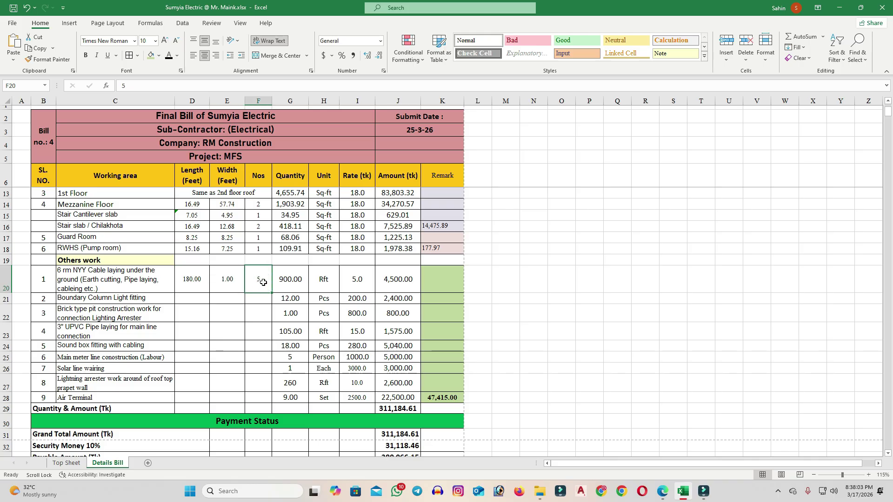
double_click(294, 280)
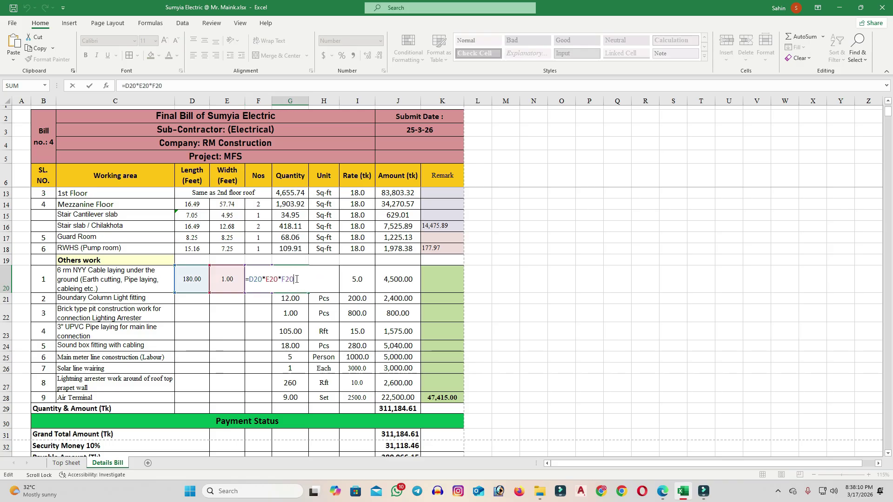
key(Escape)
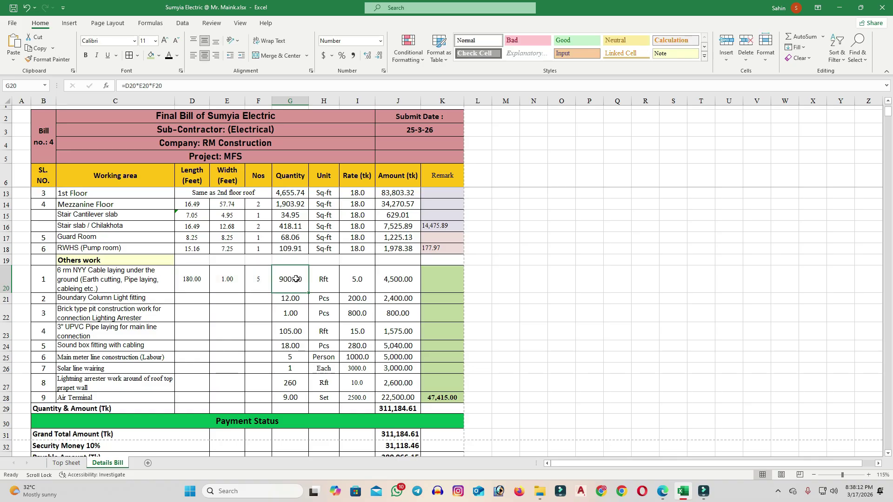
- Examine the NYY cable row across D20:J20, including the unit, the rate and the amount formula in J20
click(192, 284)
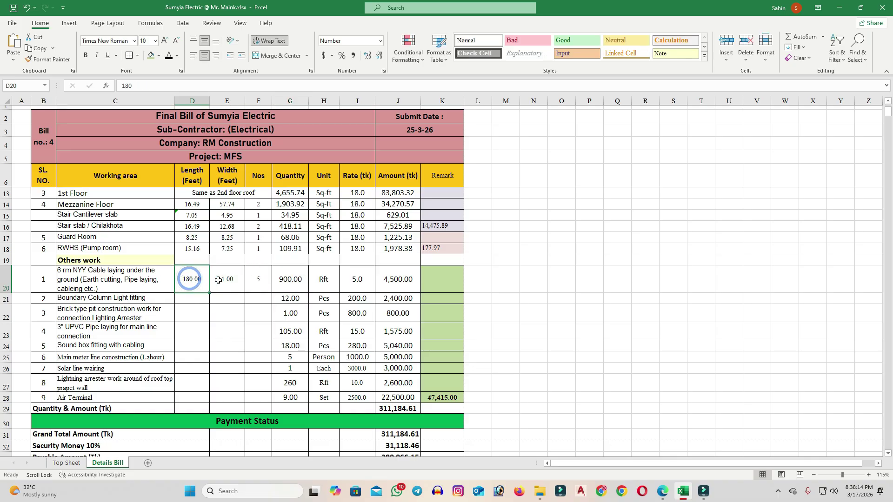
click(230, 280)
click(256, 281)
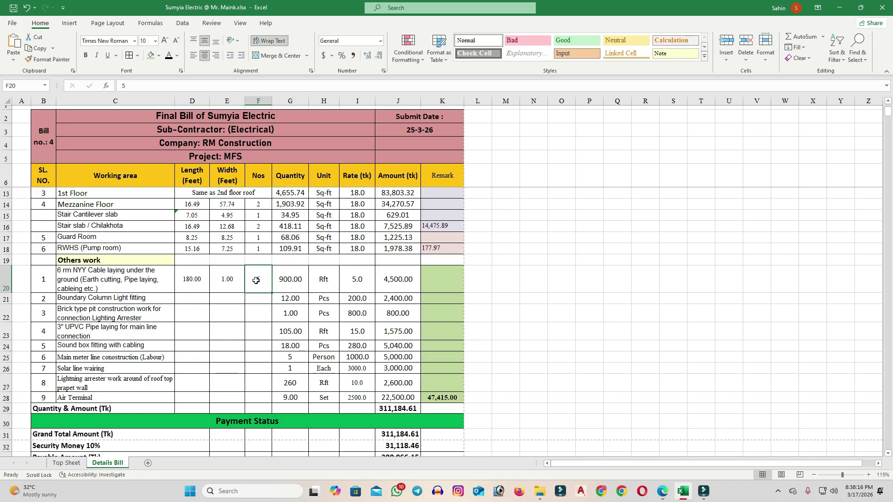
click(291, 280)
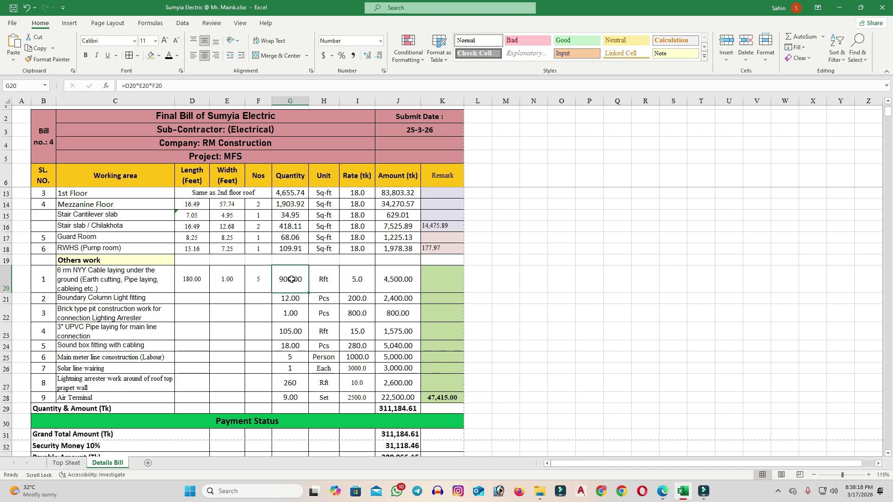
click(324, 283)
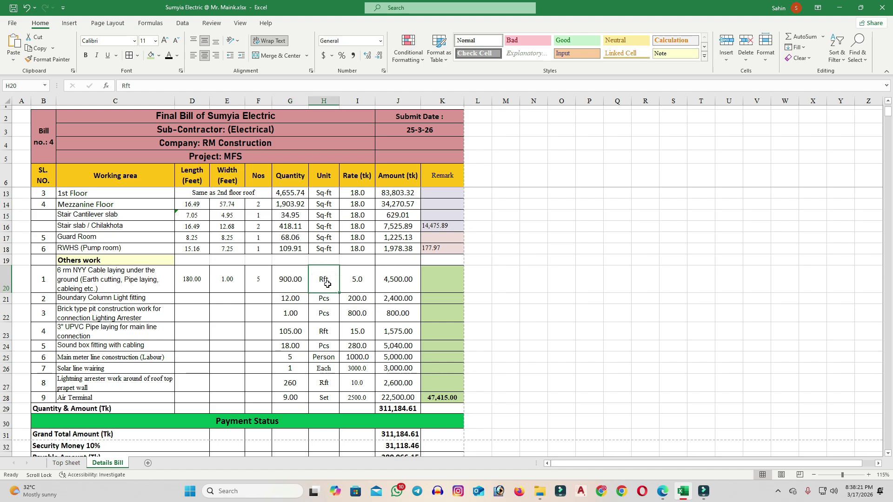
click(357, 283)
click(398, 281)
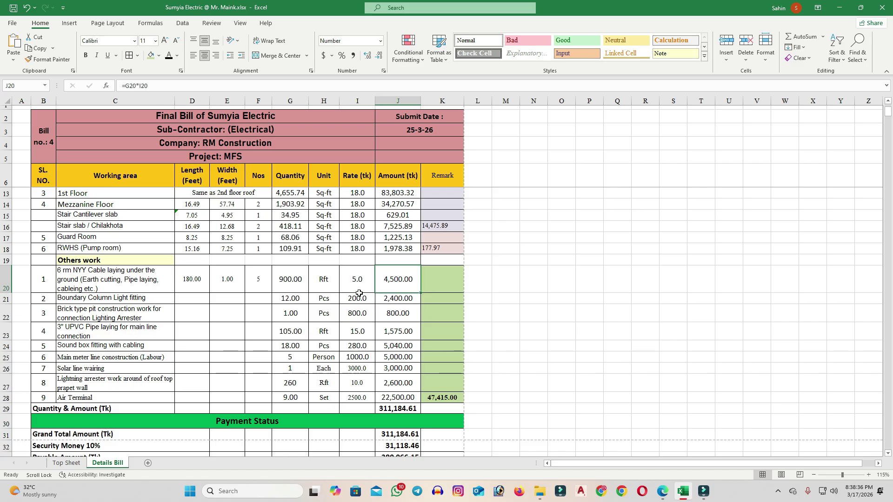
double_click(405, 279)
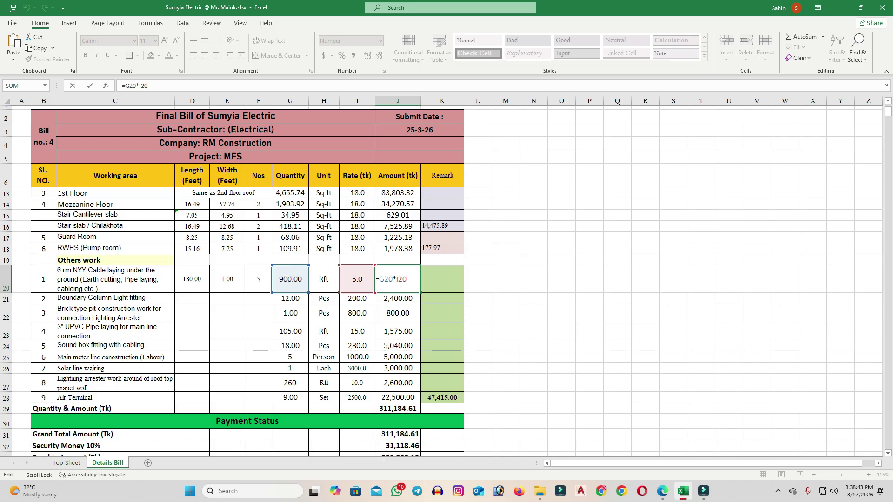
key(Return)
- Review the remaining Others work items in C21:J28 and the Quantity & Amount row beneath them
drag(103, 301, 401, 400)
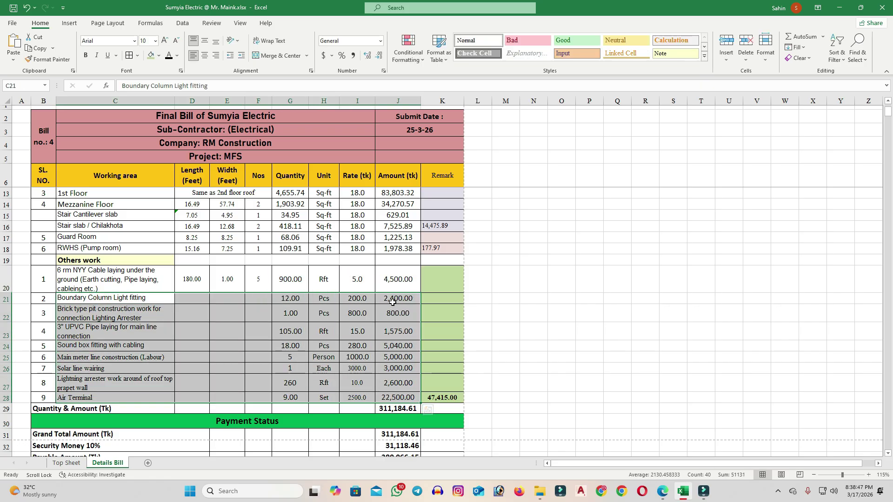
scroll(393, 303, down, 3)
click(70, 292)
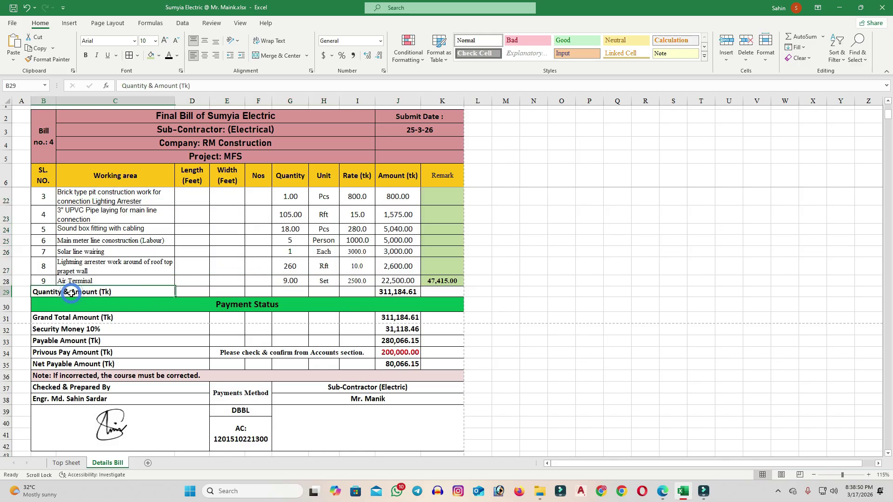
scroll(310, 307, up, 5)
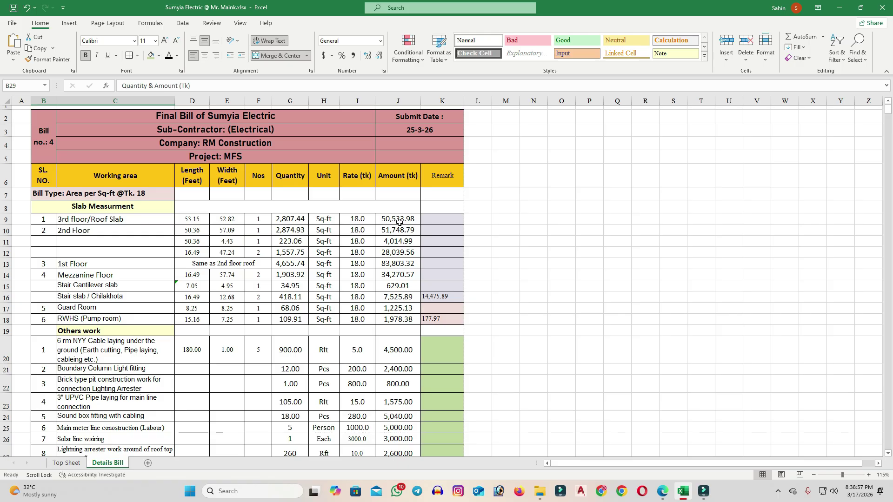
scroll(400, 222, down, 1)
scroll(398, 225, down, 2)
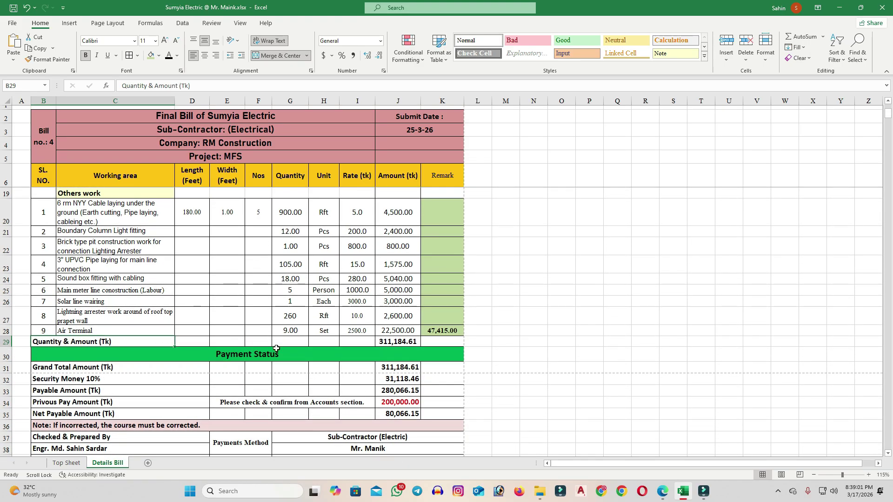
- Inspect the SUM formula in J29 and the range of amounts it covers, leaving it unedited
click(403, 342)
double_click(403, 342)
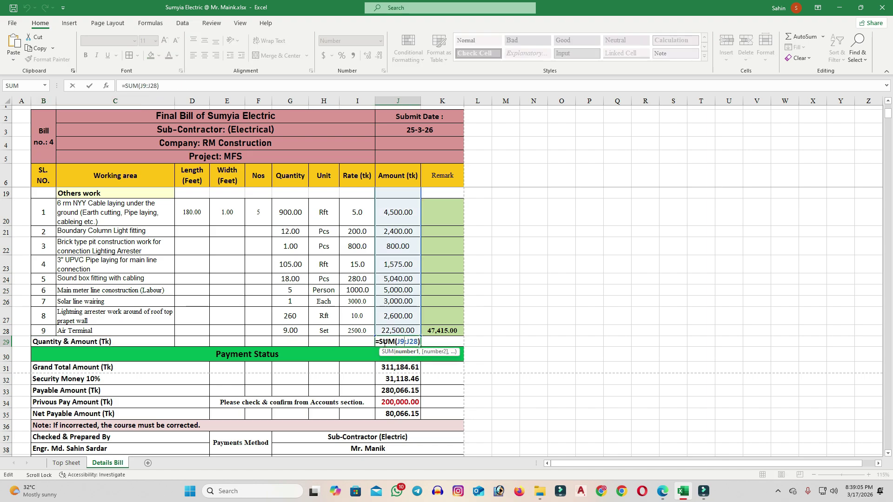
scroll(386, 340, up, 4)
scroll(388, 331, down, 4)
key(Escape)
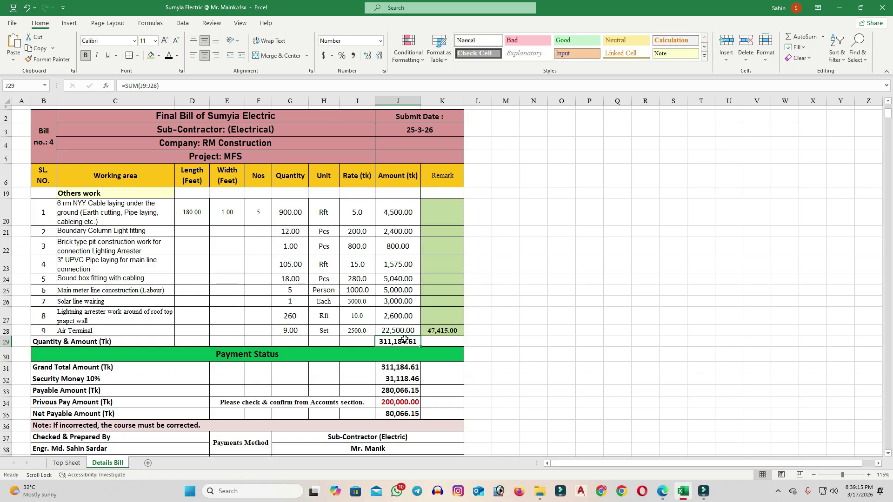
- Clear the Quantity & Amount total in J29 and check the dependent Payment Status amounts in J31:J33
key(Delete)
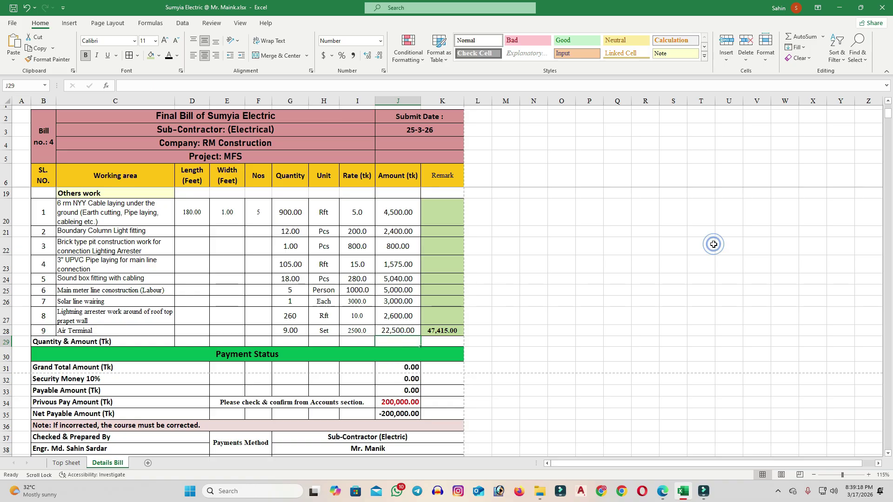
click(700, 245)
scroll(465, 331, down, 2)
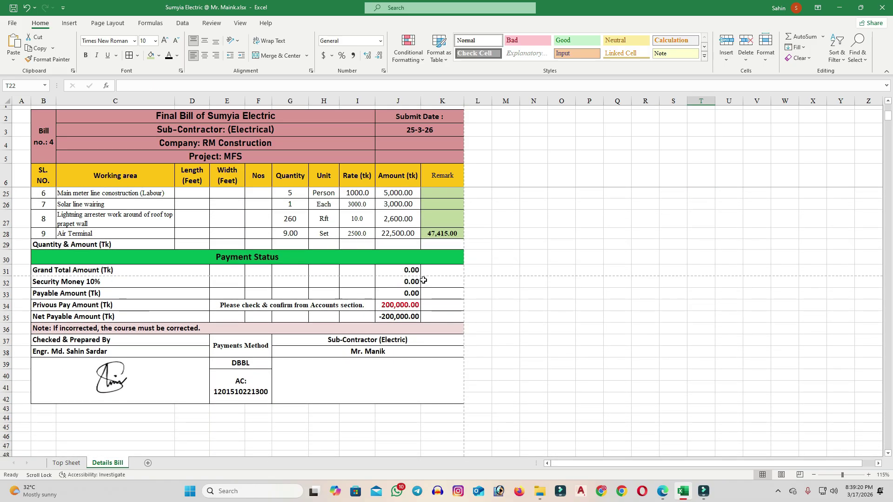
drag(415, 270, 412, 293)
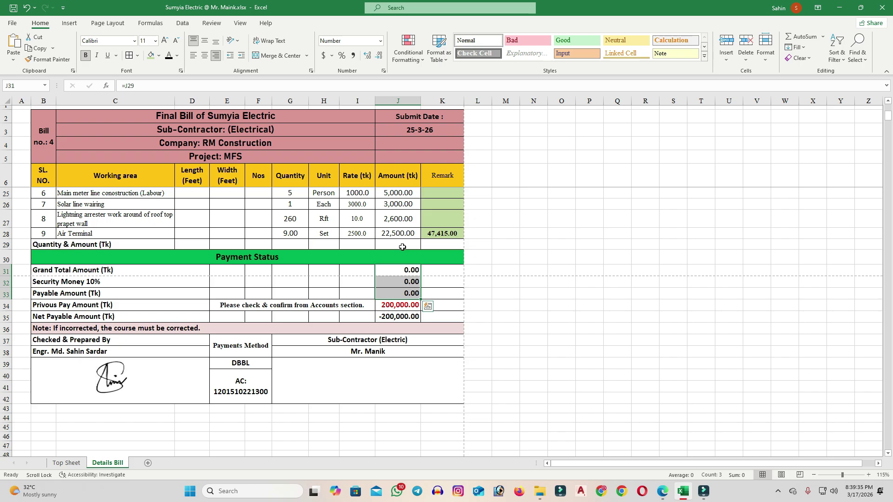
scroll(402, 247, up, 6)
scroll(400, 242, down, 2)
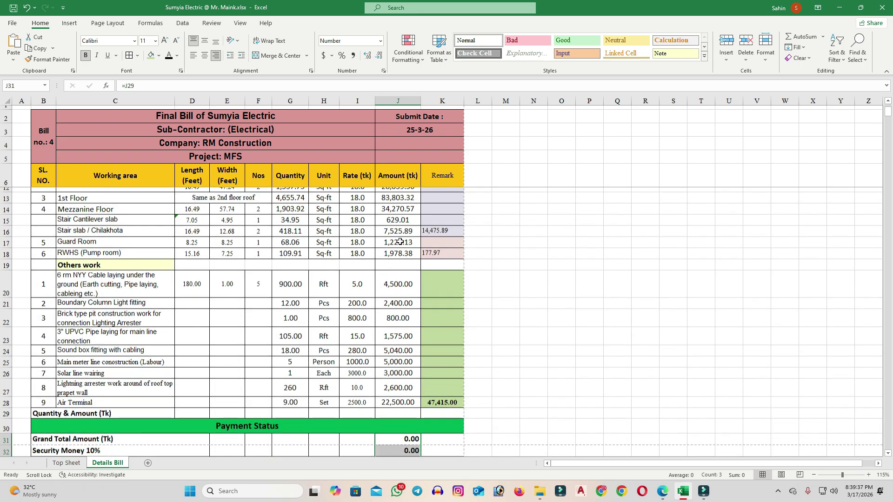
scroll(400, 242, down, 4)
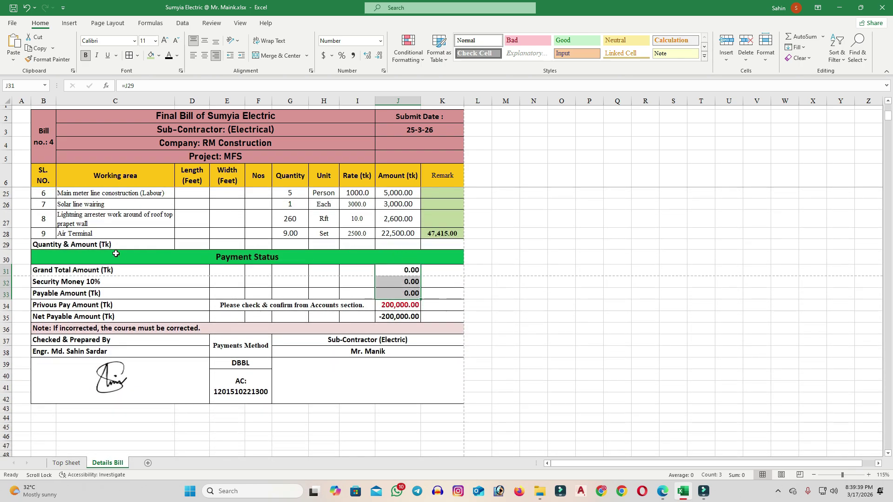
- Enter =SUM(J9:J28) in J29 to total all the slab and Others work amounts
key(ctrl+v)
click(89, 245)
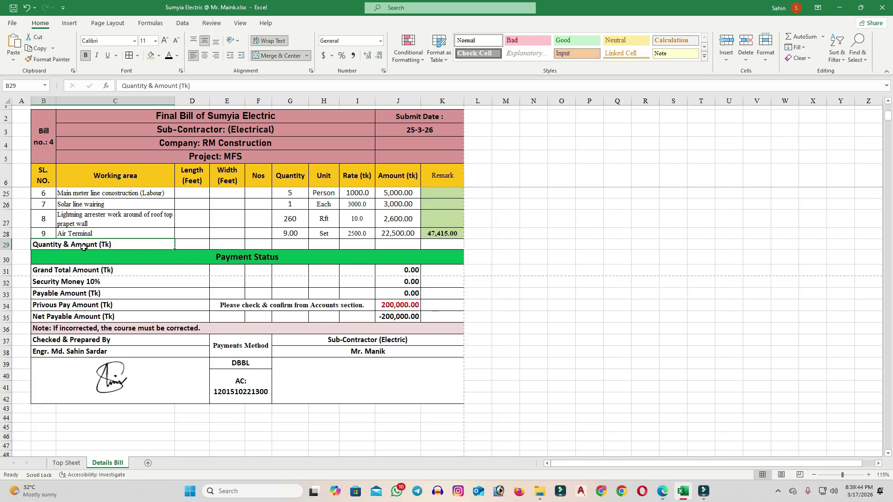
click(408, 245)
text(=)
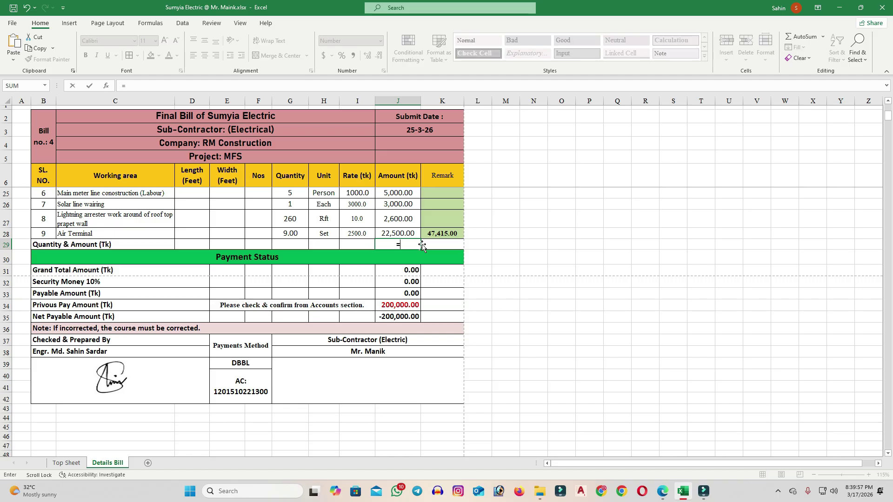
text(s)
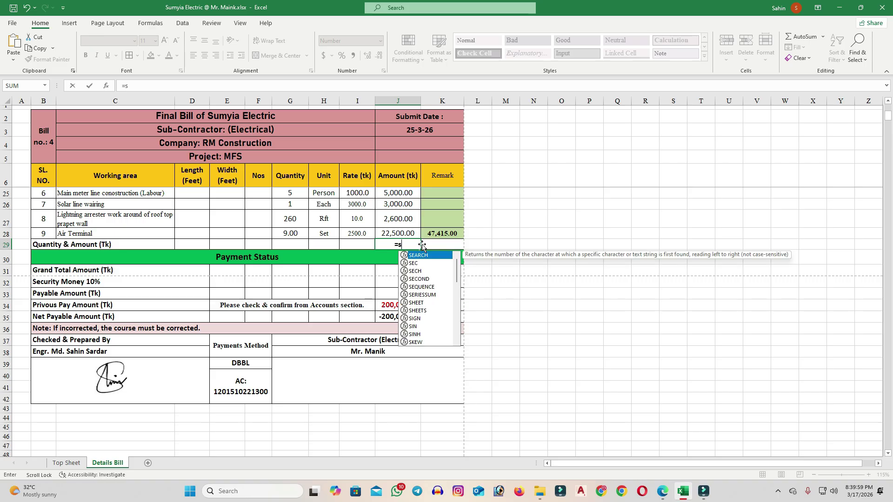
text(um)
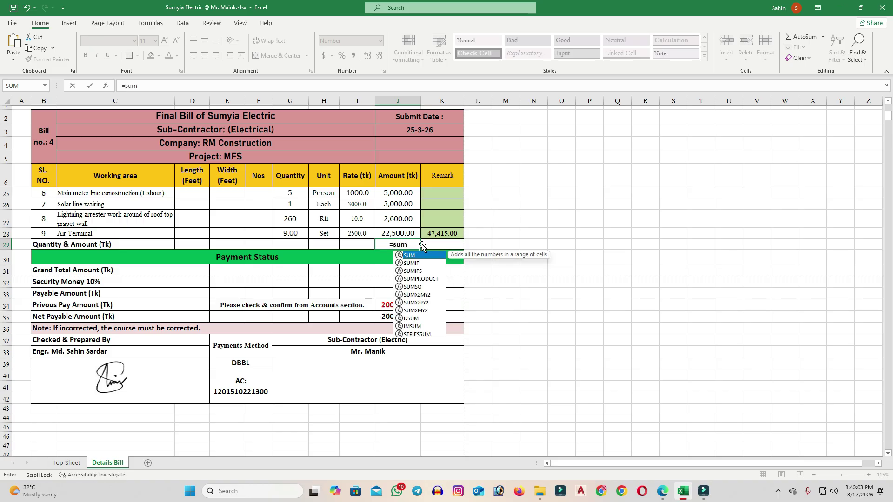
text(()
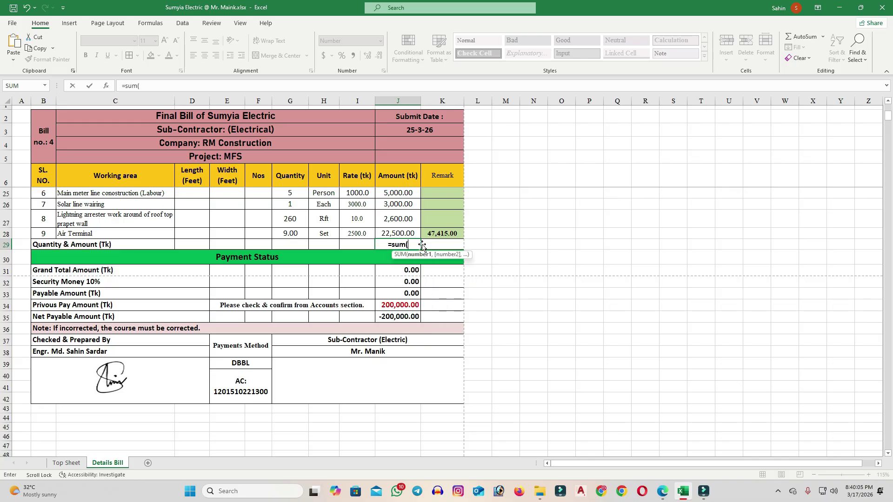
scroll(422, 245, up, 6)
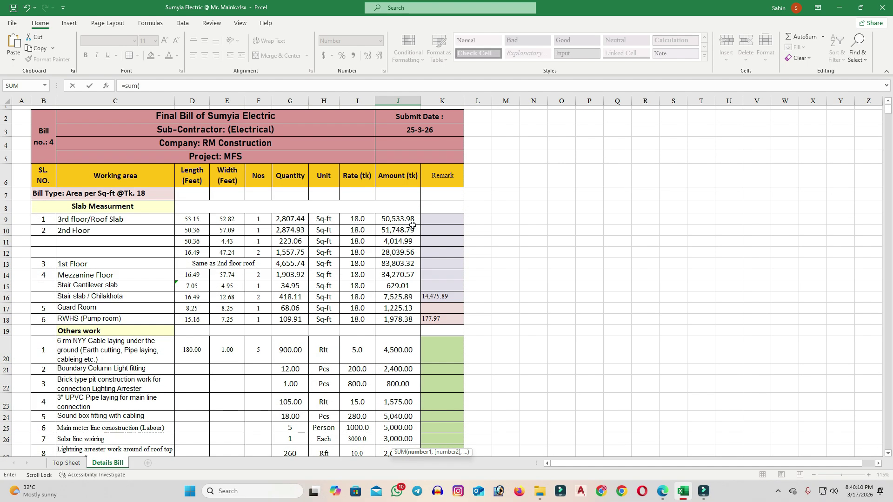
drag(411, 221, 395, 281)
drag(385, 350, 388, 420)
scroll(396, 374, down, 2)
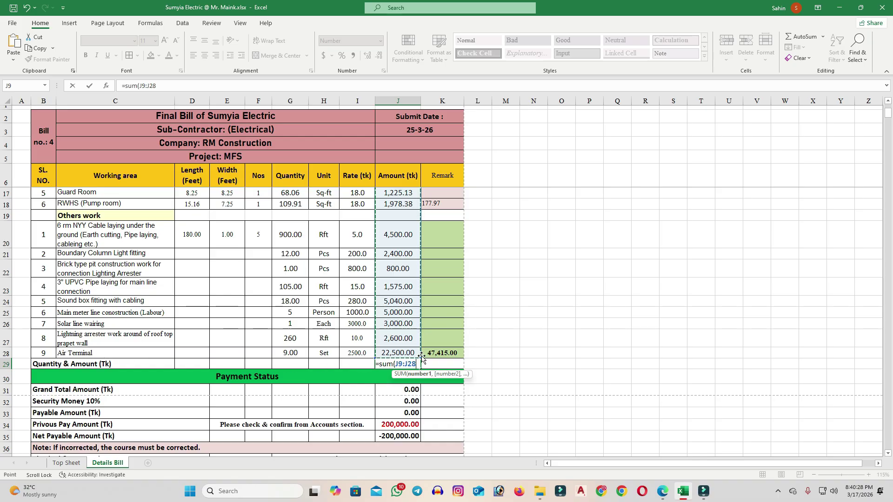
scroll(404, 293, up, 4)
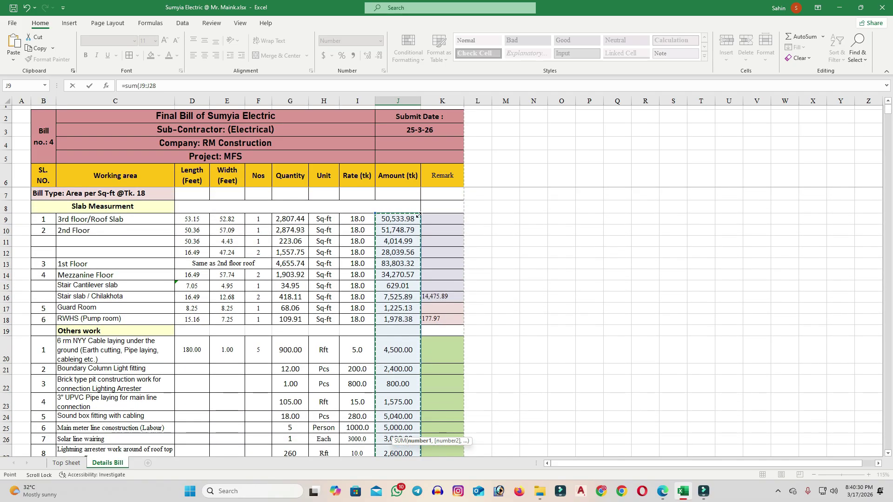
scroll(400, 288, down, 5)
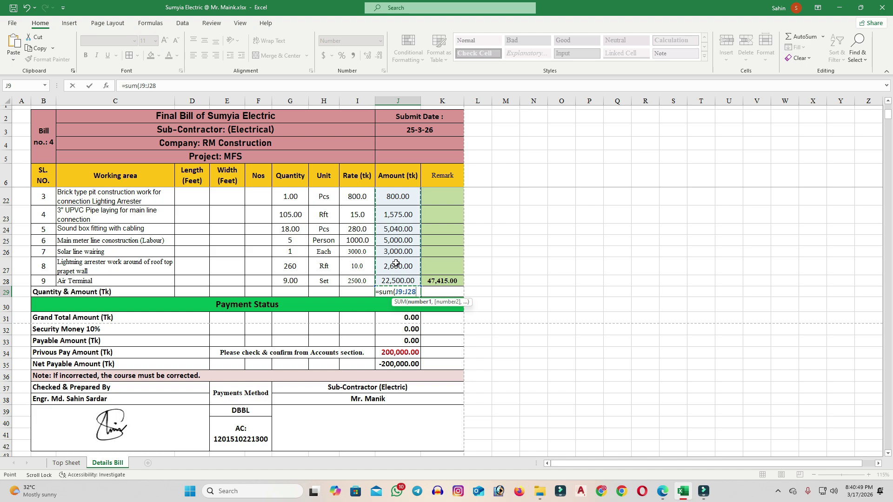
text())
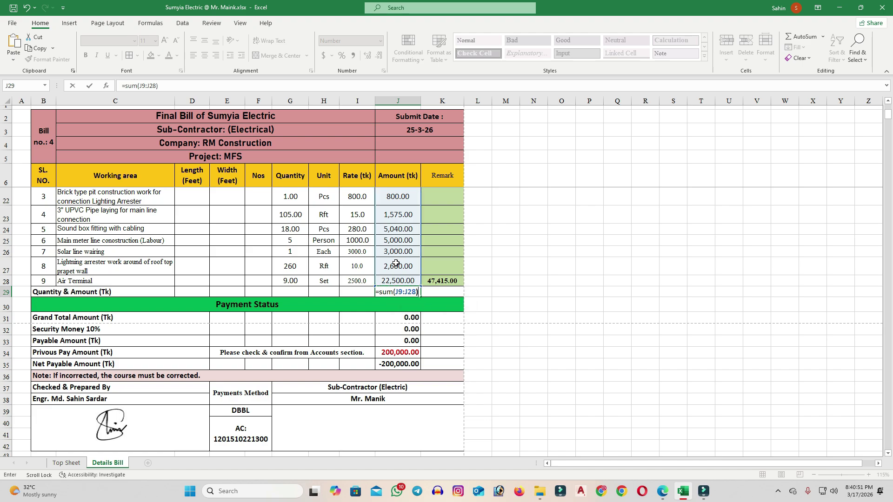
key(Return)
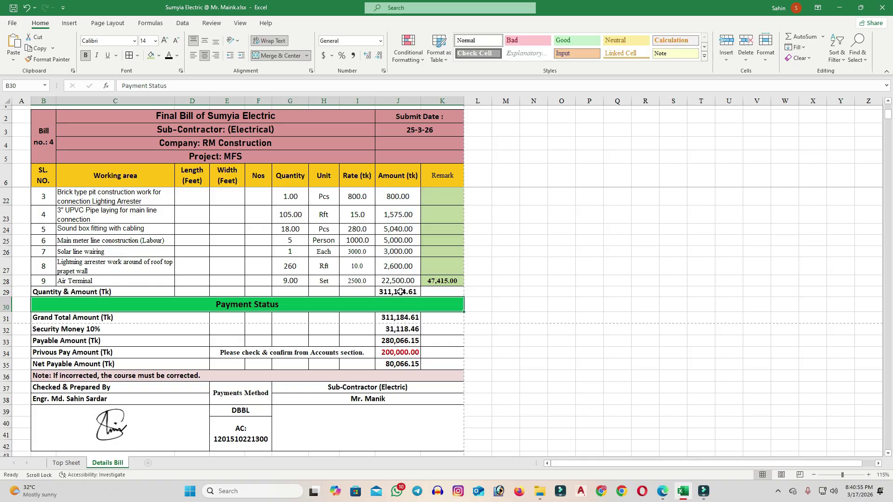
- Review the summed amount column, the Payment Status heading and the Grand Total Amount row
scroll(400, 289, up, 5)
scroll(396, 252, down, 5)
click(251, 304)
click(47, 320)
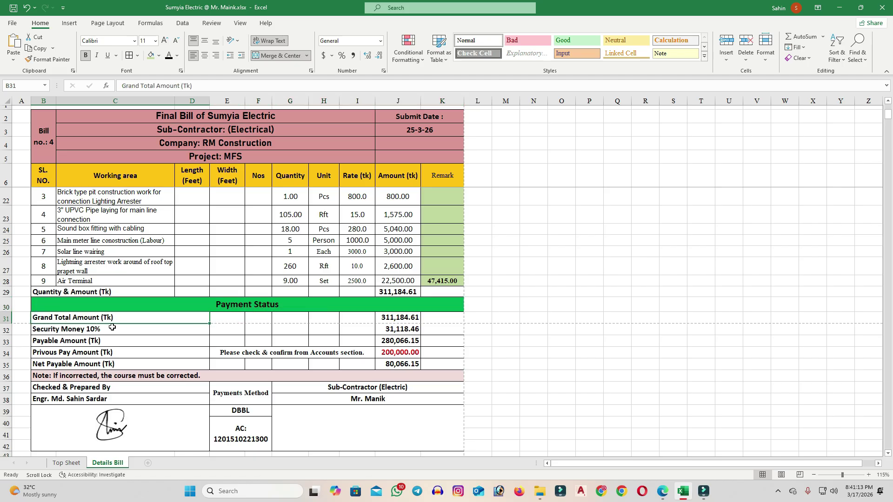
- Clear the Grand Total Amount in J31 and link it to the Quantity & Amount total with =J29
click(395, 317)
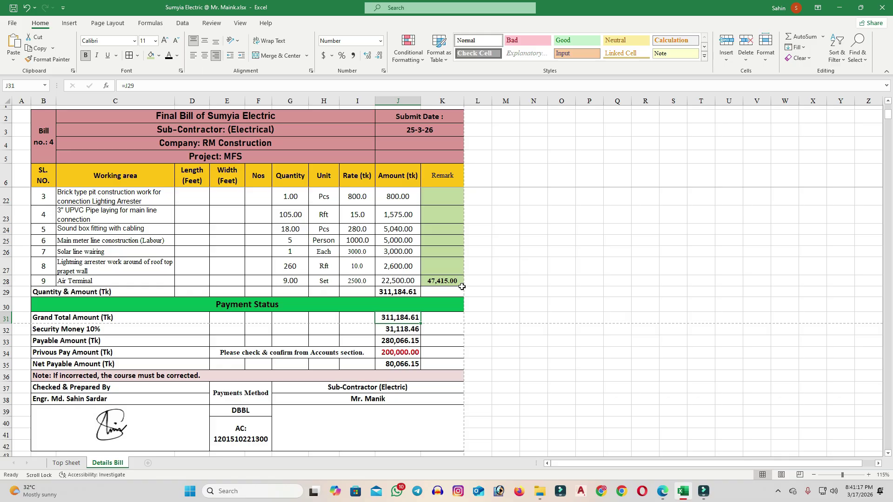
key(Delete)
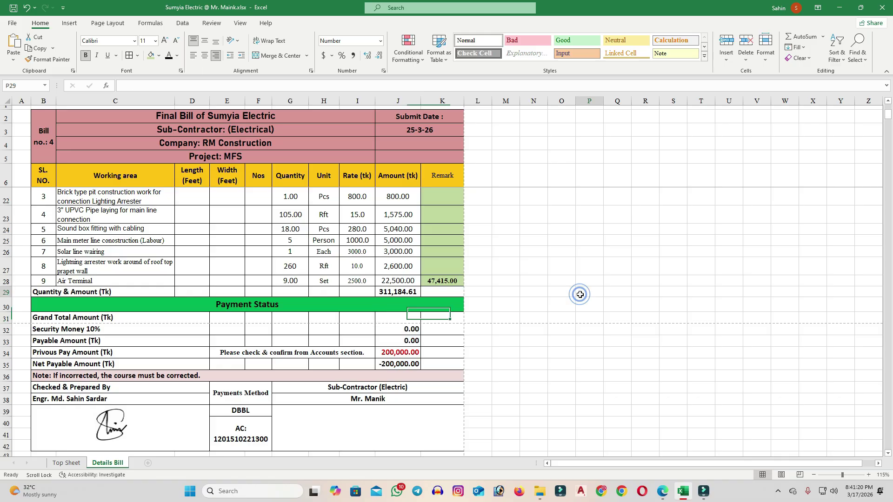
click(394, 290)
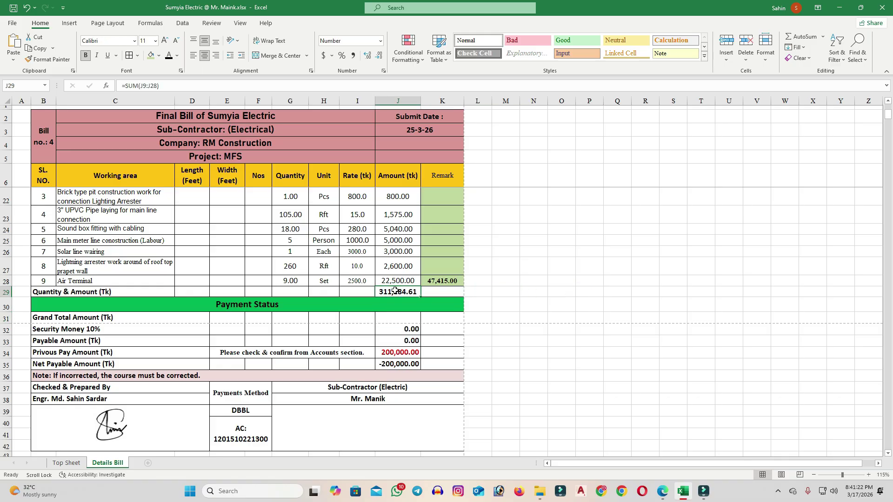
click(400, 316)
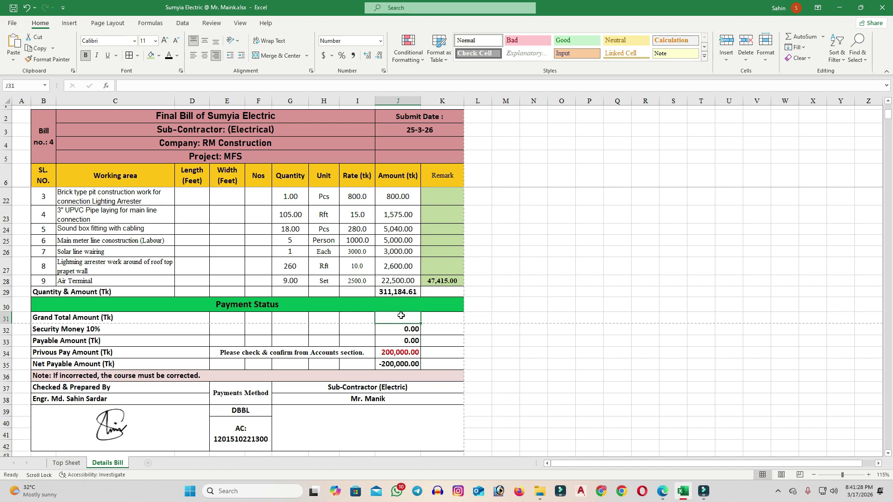
text(=)
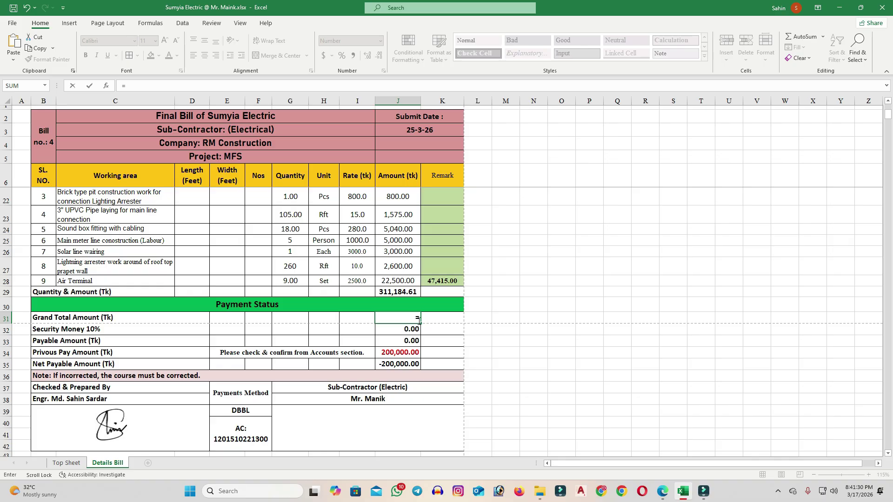
click(406, 292)
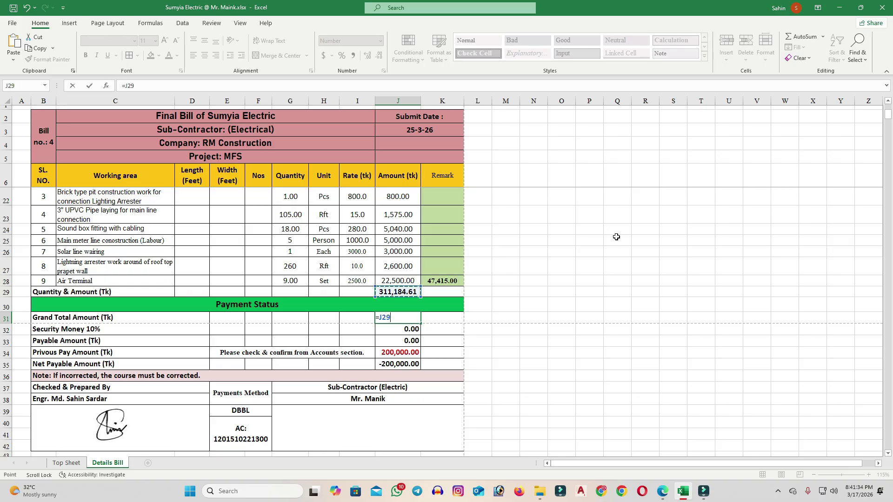
key(Return)
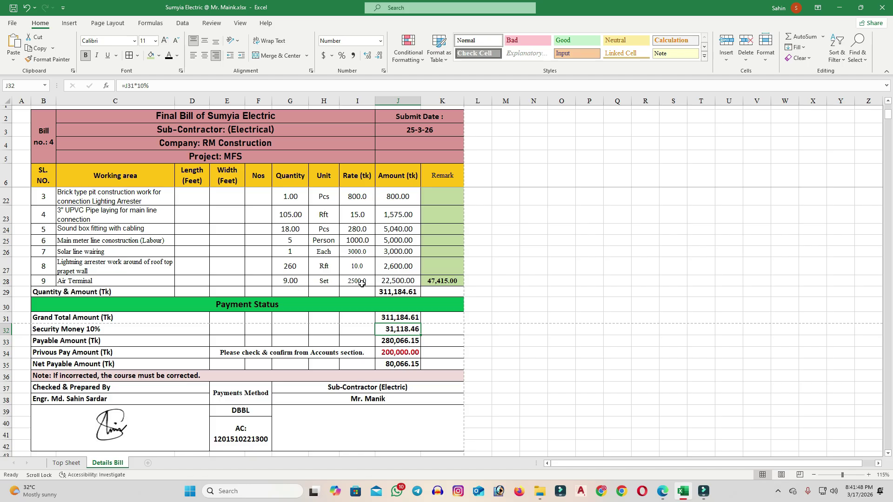
- Test the dependent totals by setting the Air Terminal quantity in G28 to 0, and undo that change
click(295, 281)
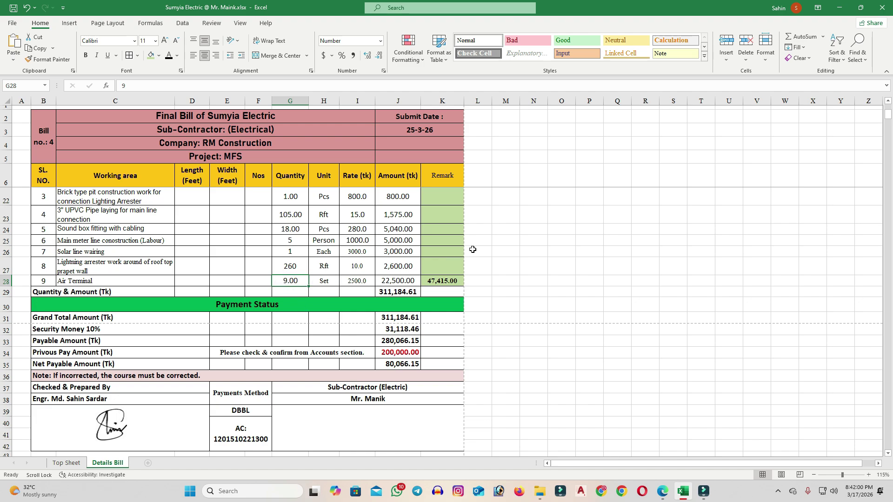
text(0)
click(445, 293)
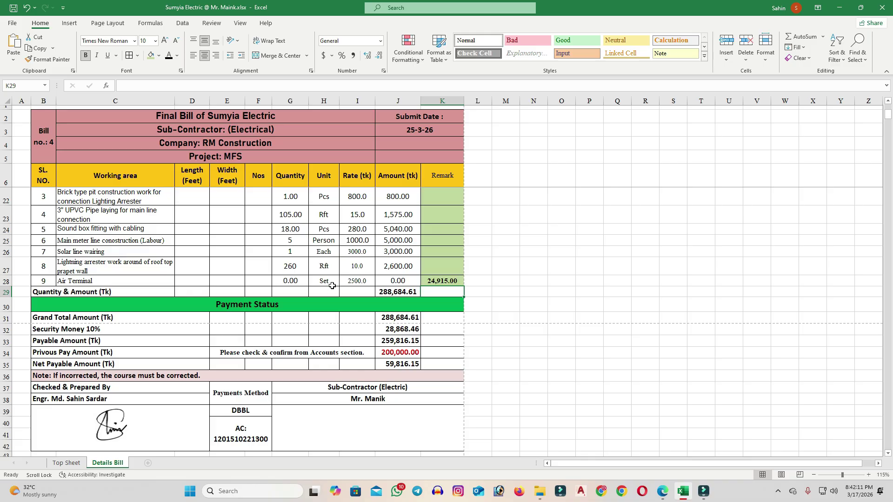
key(ctrl+z)
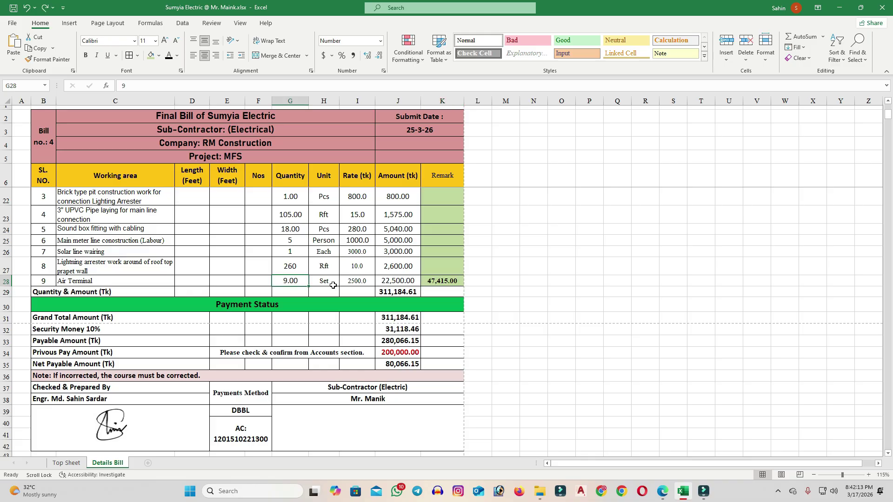
- Clear the existing Security Money 10% formula from J32 in the Payment Status section
click(236, 303)
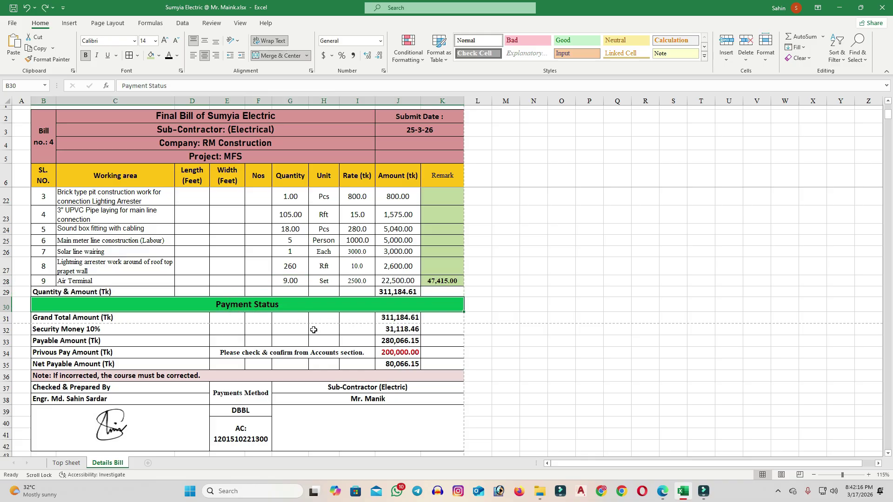
scroll(246, 335, down, 1)
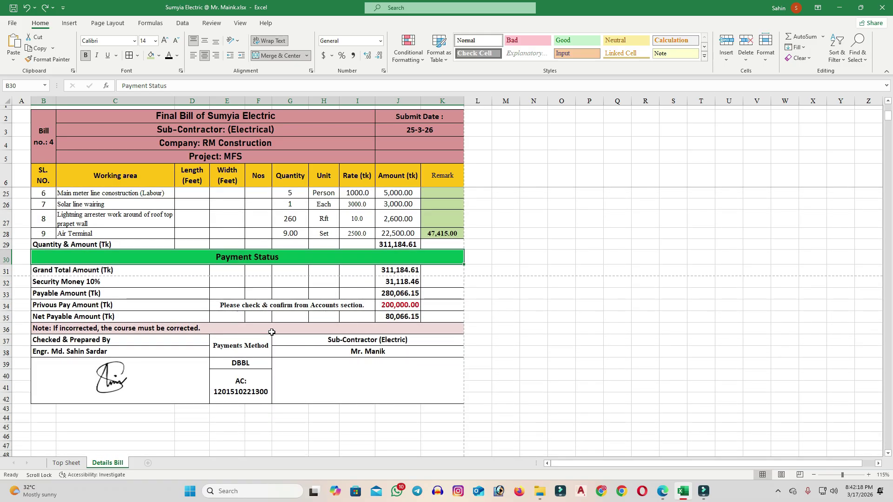
click(403, 282)
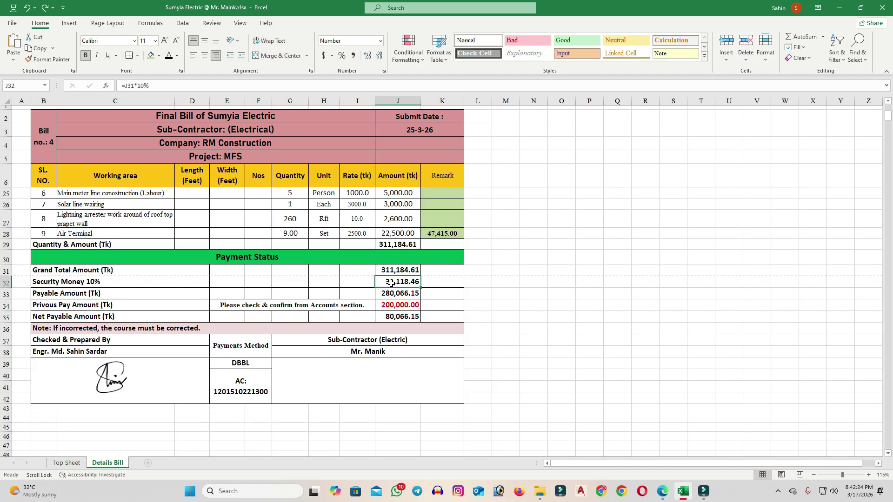
double_click(404, 282)
key(BackSpace)
key(BackSpace)
key(BackSpace)
key(BackSpace)
key(BackSpace)
key(BackSpace)
key(BackSpace)
key(BackSpace)
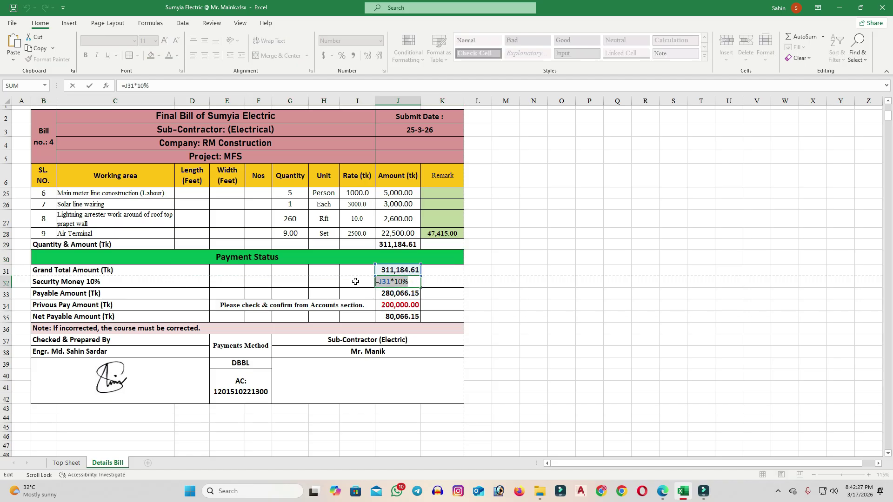
click(610, 293)
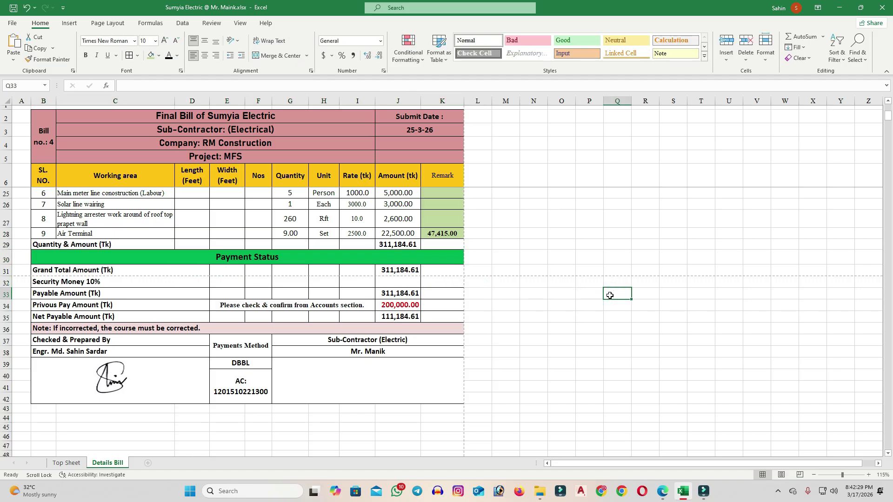
- Enter =J31*10% in J32 to calculate the security money from the Grand Total Amount
click(399, 283)
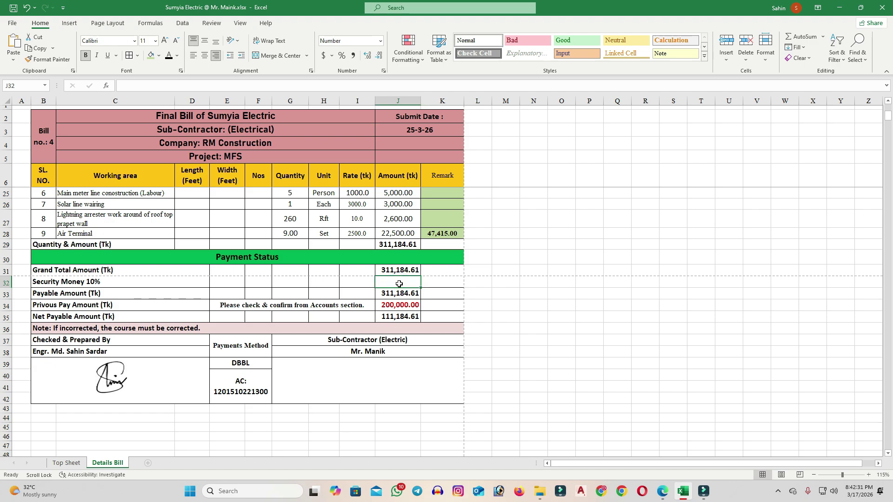
text(=)
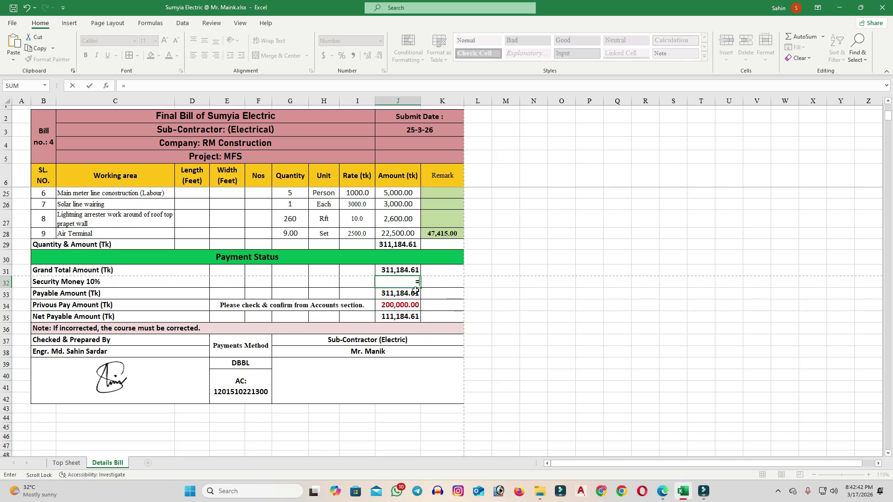
click(405, 271)
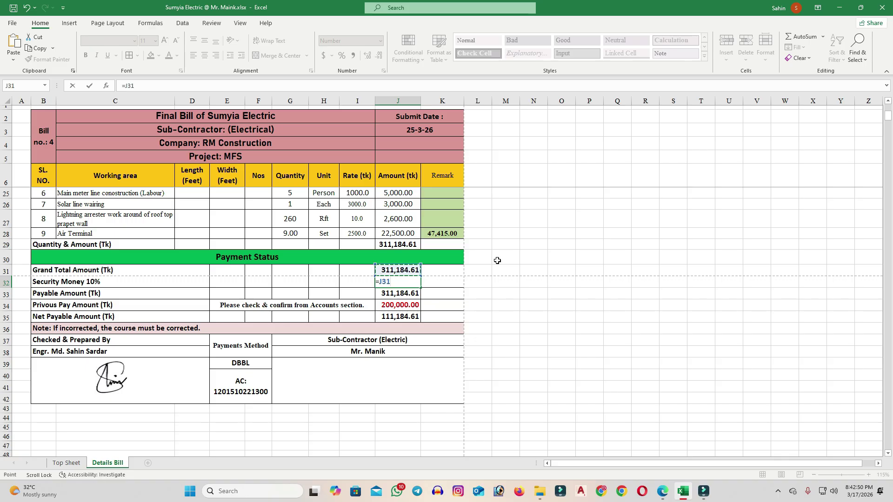
text(*)
text(10%)
key(Return)
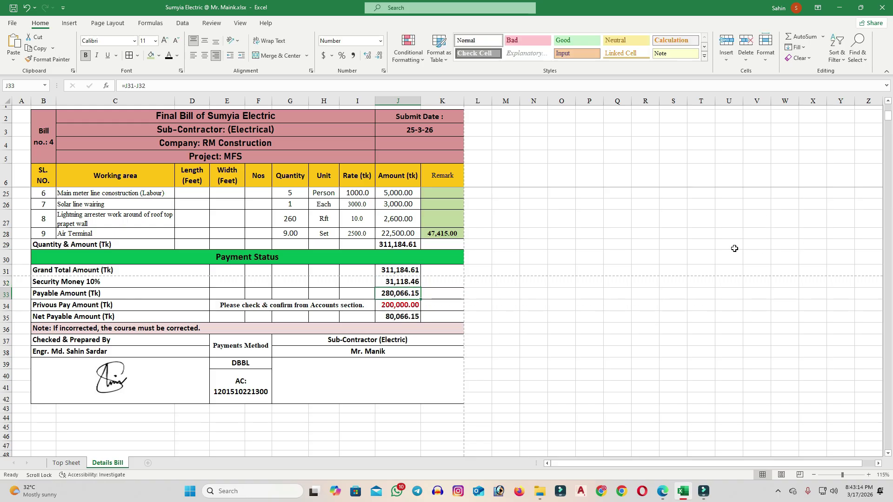
- Inspect the Grand Total, Security Money and Payable Amount formulas in J31:J33
click(409, 270)
click(413, 282)
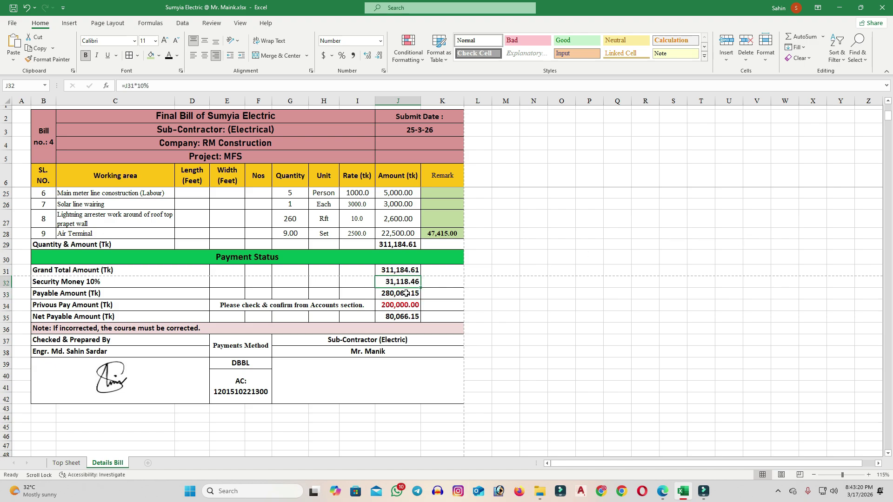
click(406, 294)
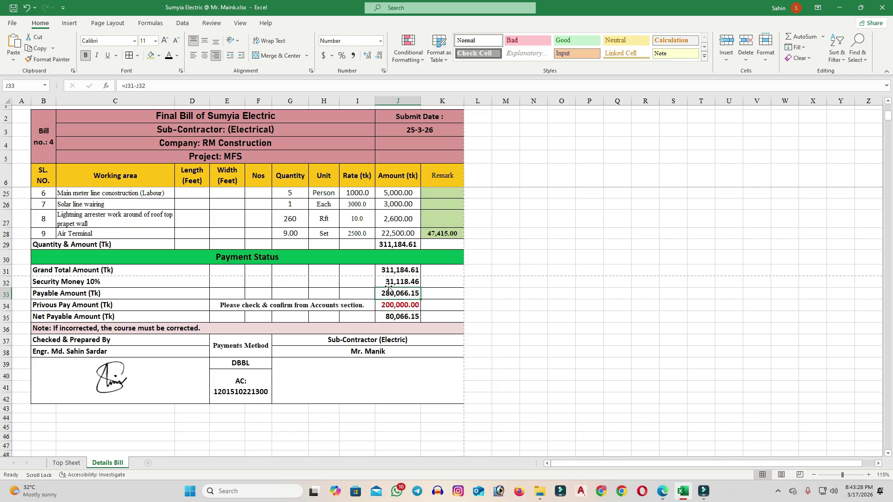
click(396, 270)
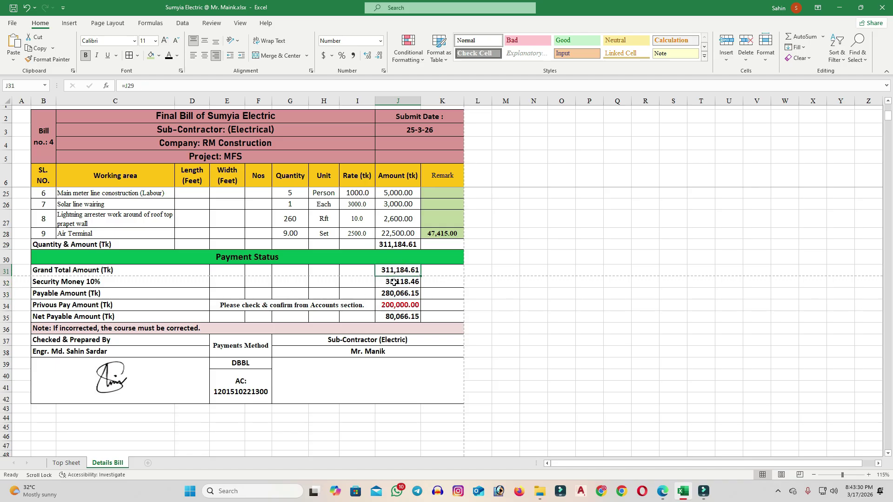
click(394, 282)
click(398, 294)
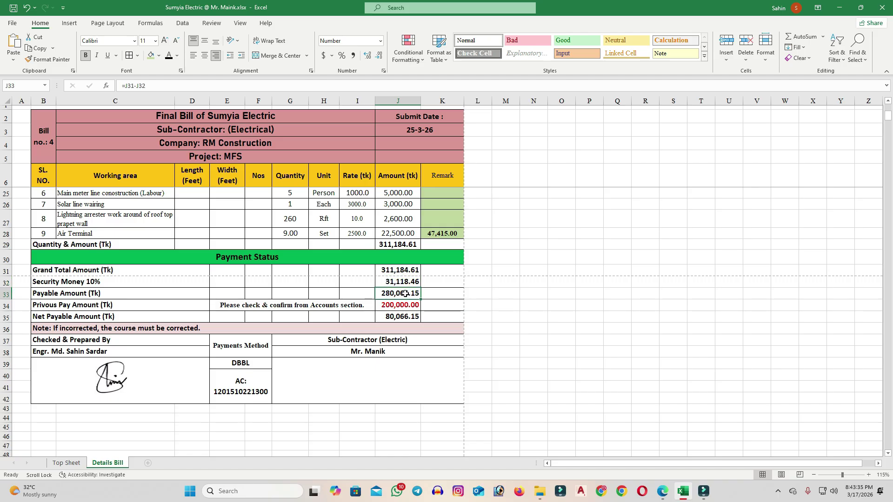
- Clear the Payable Amount in J33 and enter =J31-J32 to deduct the security money from the grand total
key(Delete)
click(564, 284)
click(412, 294)
text(=)
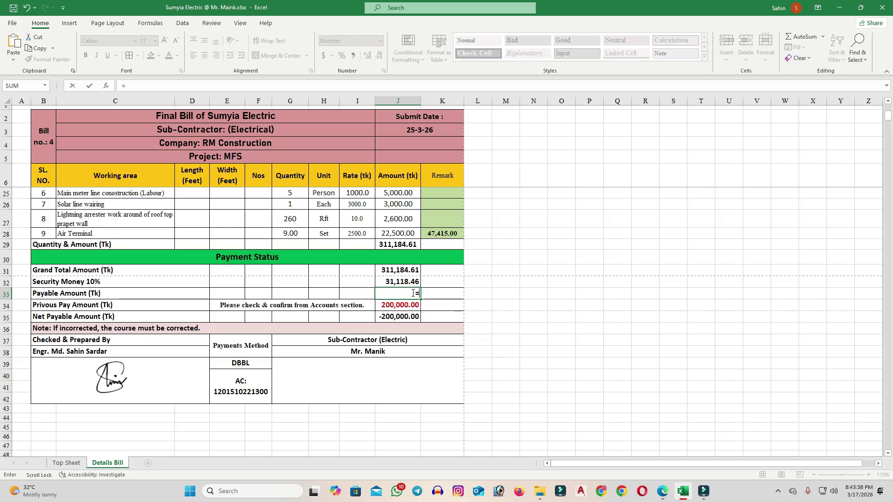
click(402, 272)
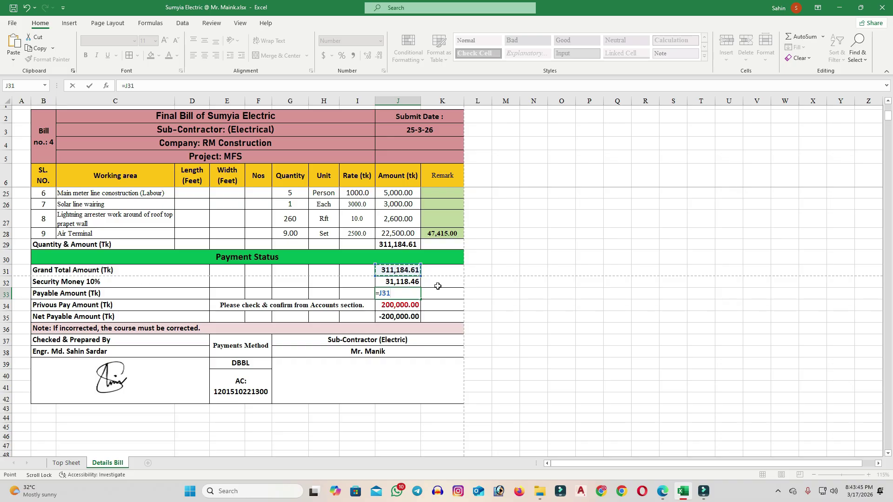
text(-)
click(415, 282)
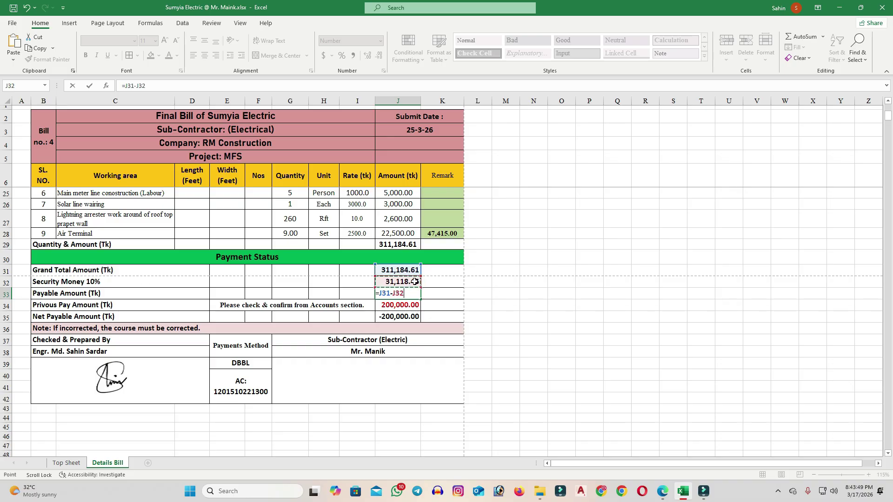
key(Return)
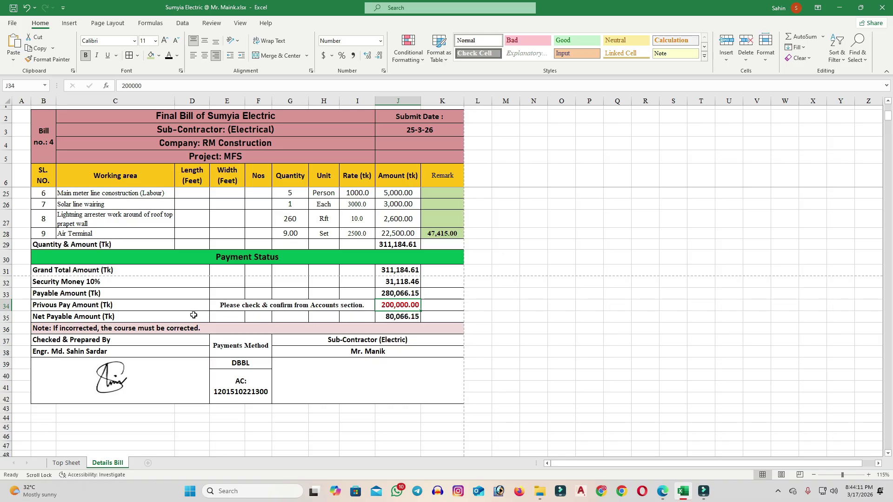
- Test the Net Payable Amount by setting the Privous Pay Amount in J34 to 500, and set it back to 200000
click(55, 307)
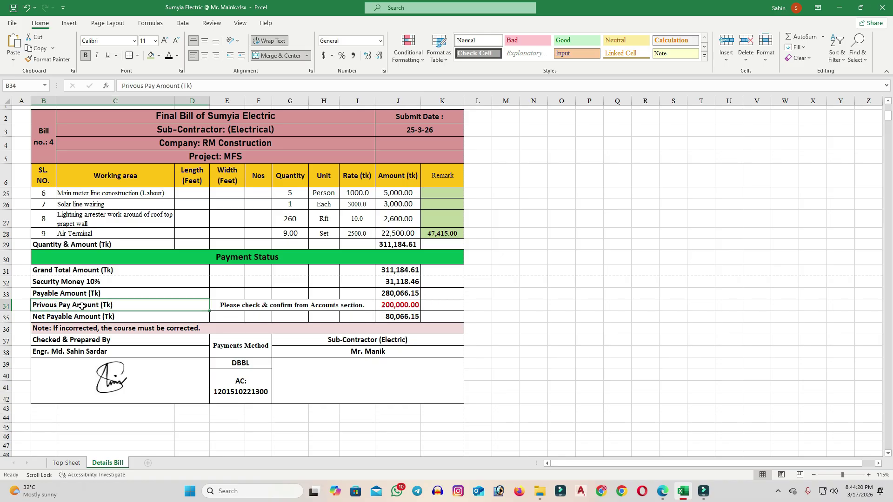
click(401, 306)
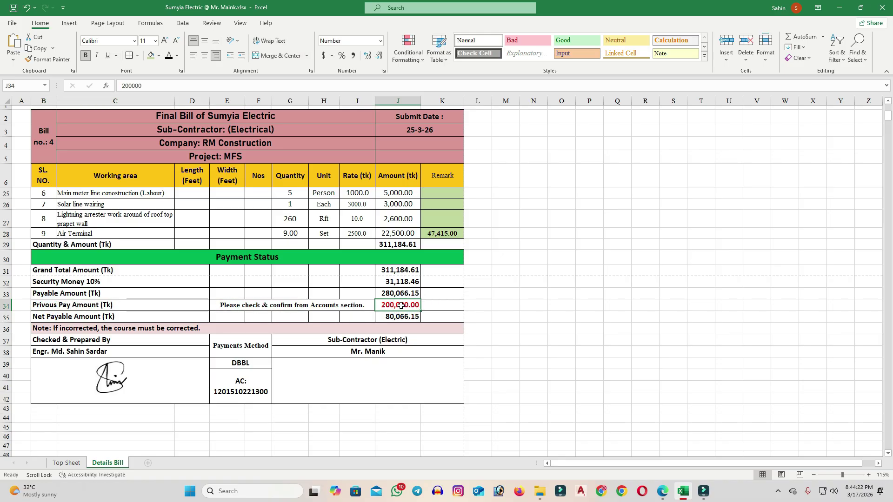
text(5)
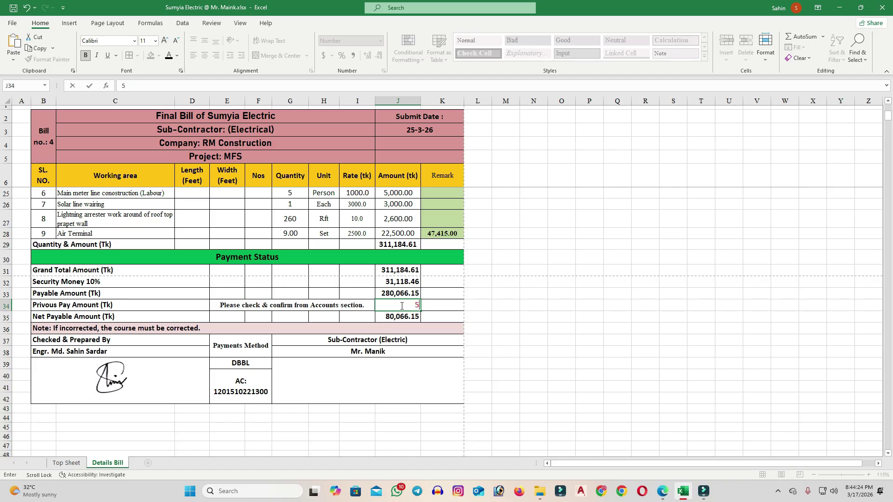
text(00)
click(654, 252)
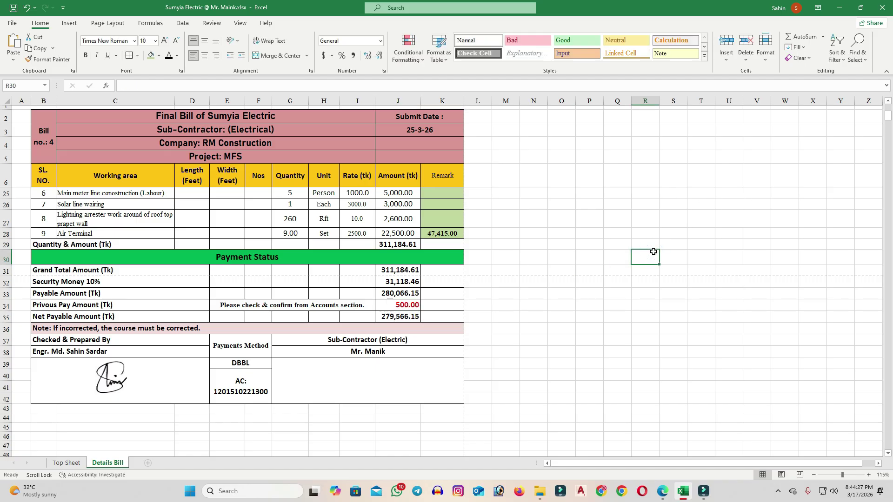
click(403, 305)
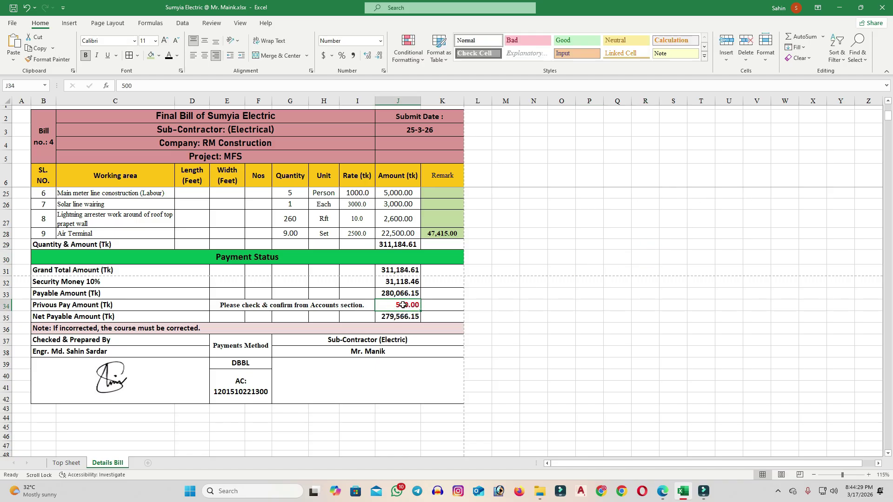
text(200000)
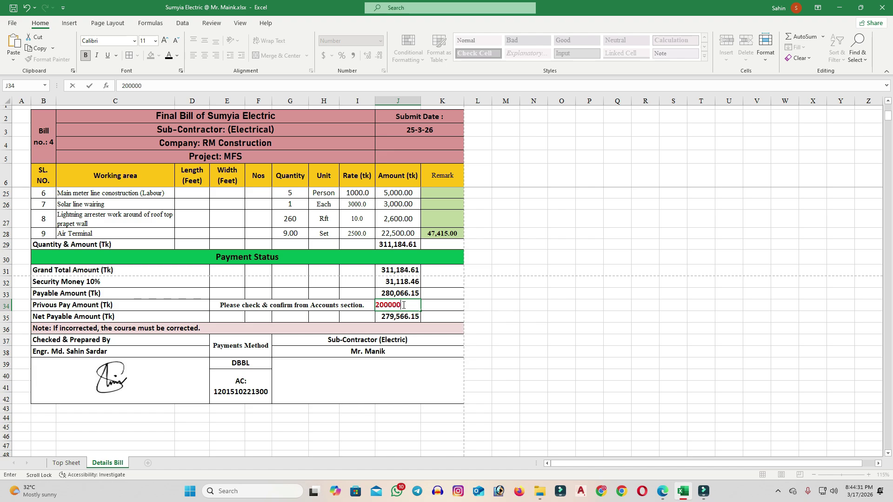
click(525, 257)
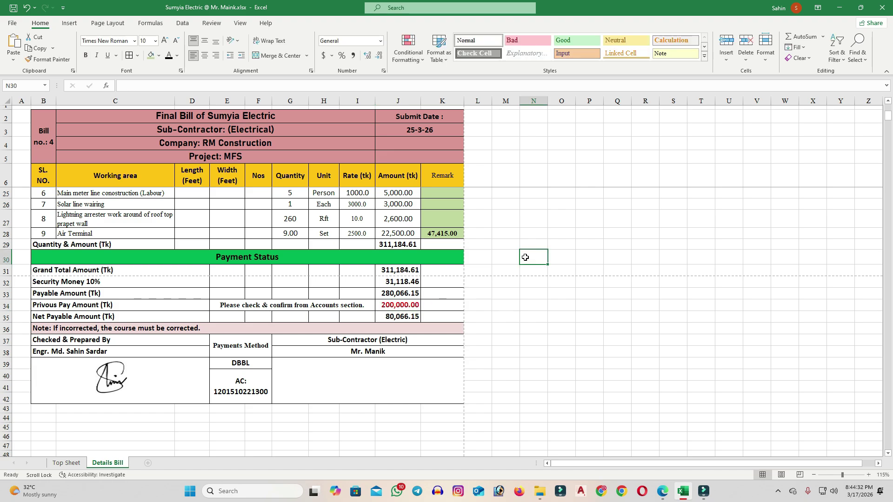
click(240, 306)
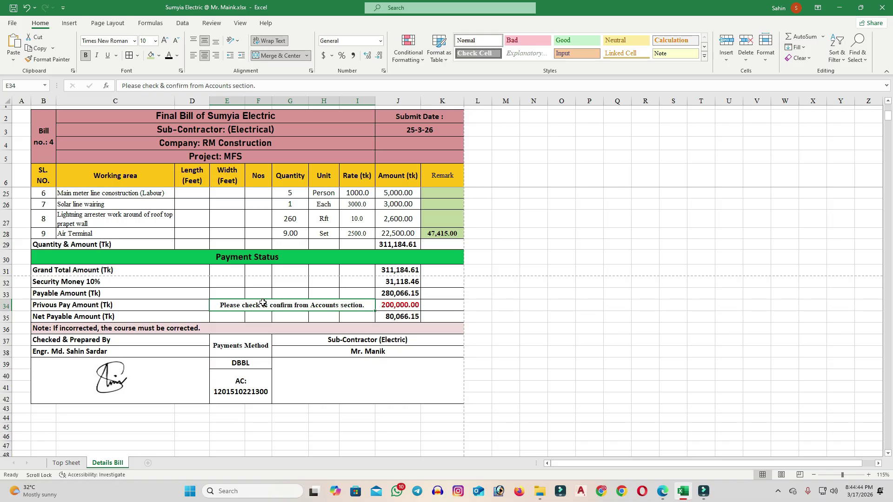
- Insert the signature picture s1.png from this device at the sub-contractor's empty signature box in G39
click(394, 306)
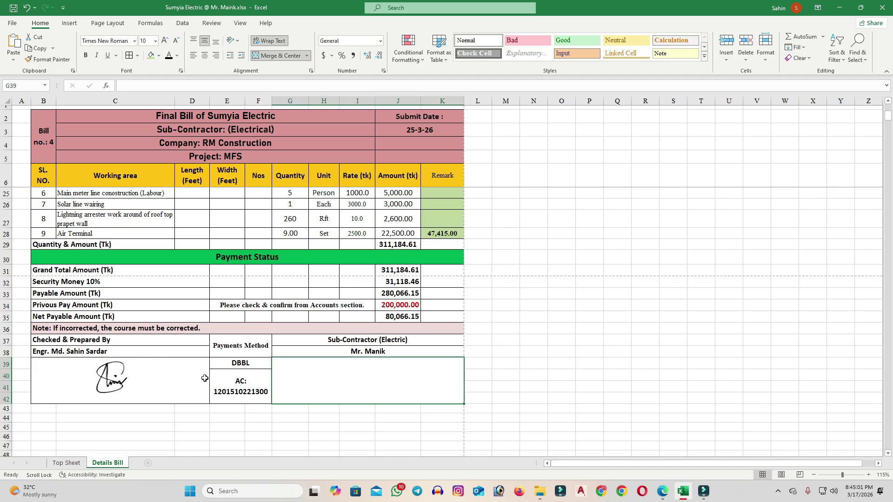
click(108, 377)
click(340, 381)
click(362, 379)
click(72, 24)
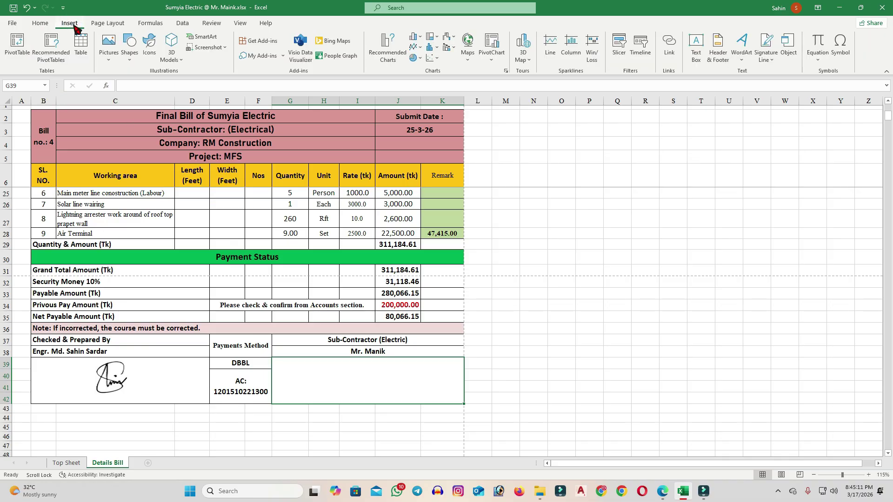
click(107, 44)
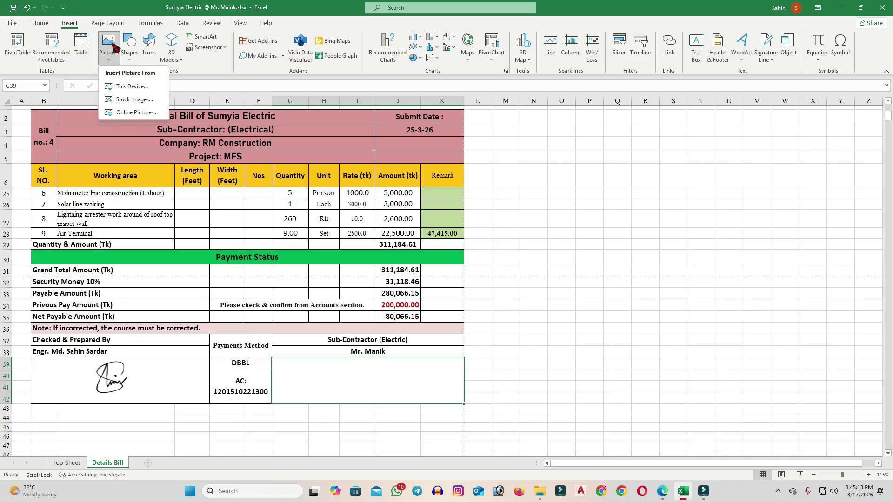
click(132, 87)
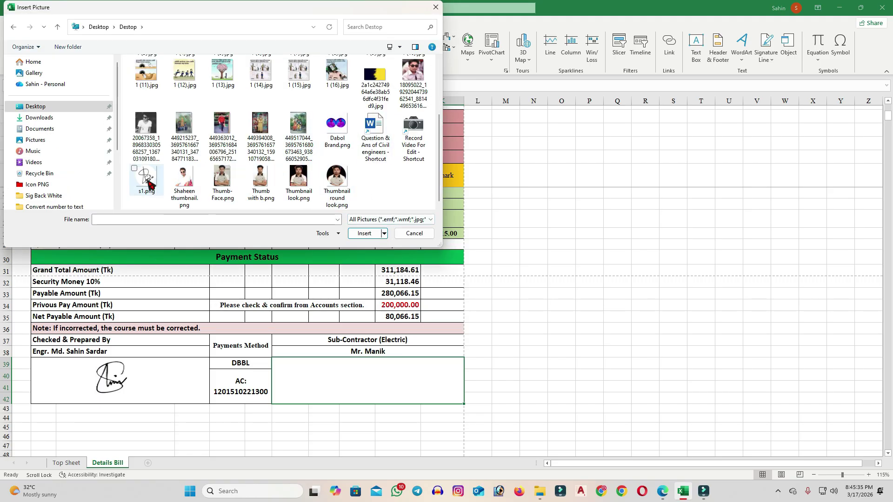
click(147, 181)
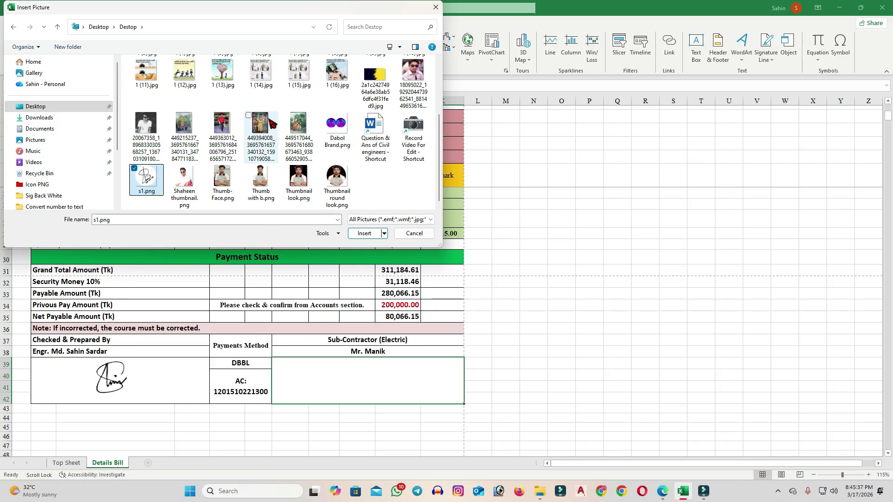
click(364, 234)
- Shrink the inserted signature picture and place it in the middle of the sub-contractor's signature box in rows 39 to 42
scroll(324, 351, down, 3)
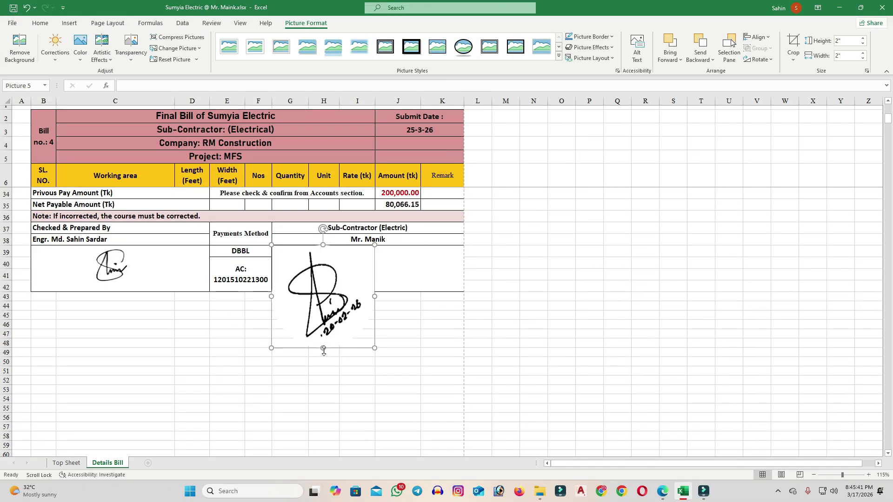
scroll(328, 338, up, 1)
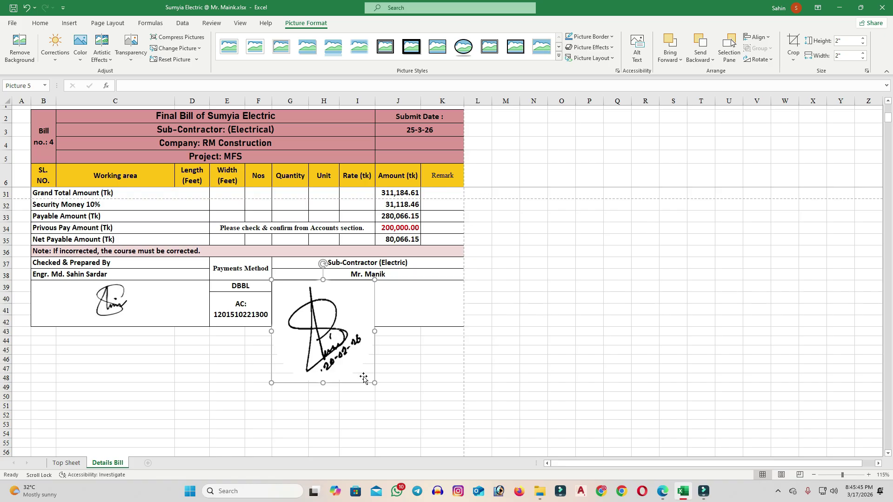
mouse_move(374, 384)
mouse_down()
mouse_move(316, 310)
mouse_move(360, 299)
mouse_up()
click(595, 293)
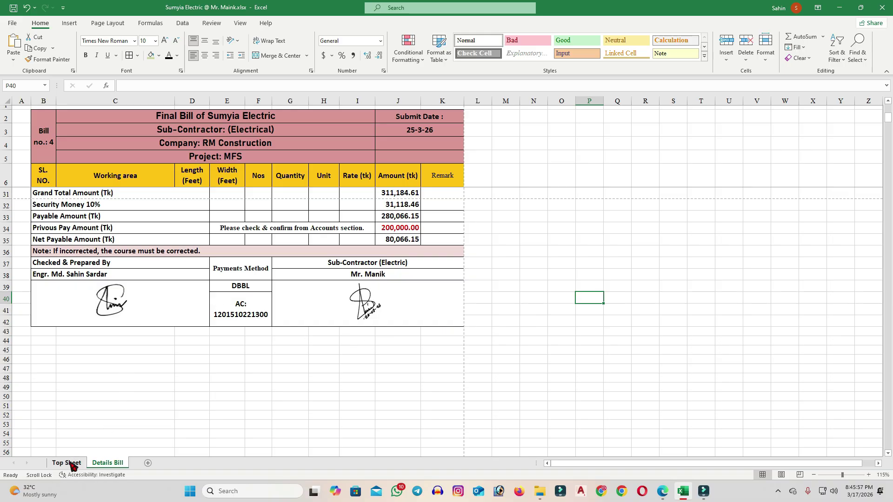
- Compare the Remark column subtotals in K9:K28 of the Details Bill sheet with the summary on the Top Sheet
scroll(438, 296, up, 8)
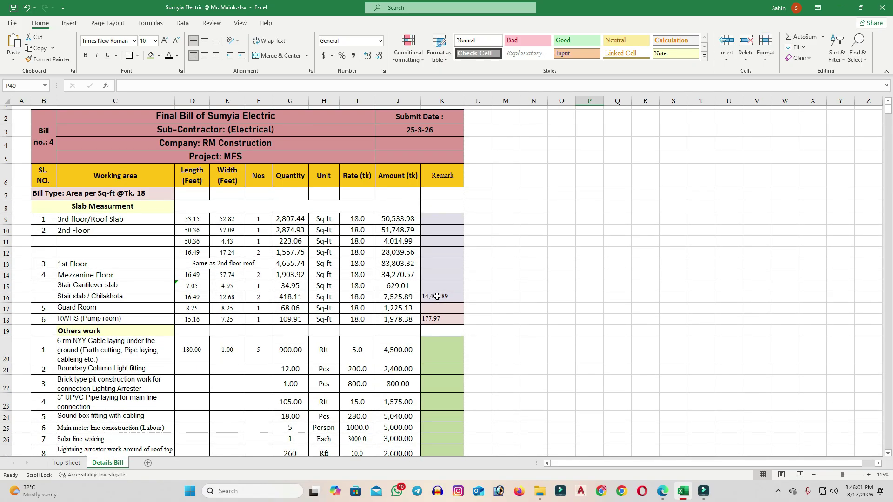
scroll(438, 293, down, 5)
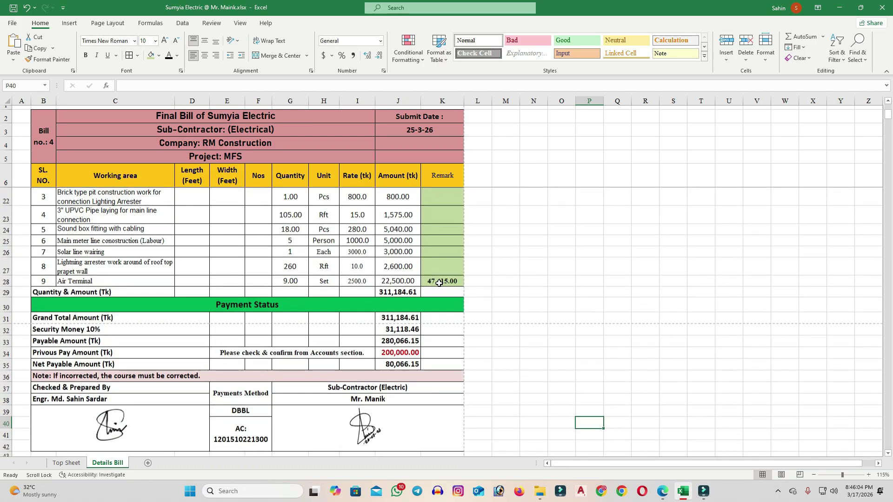
scroll(439, 283, down, 2)
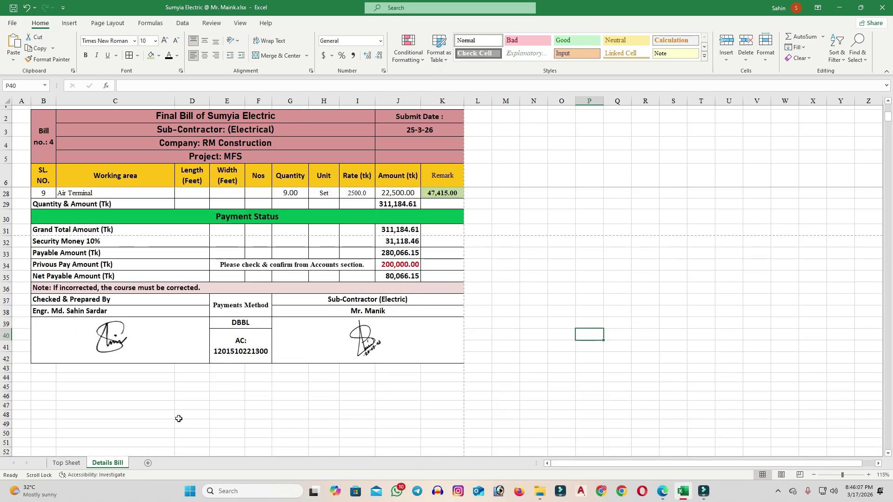
click(70, 463)
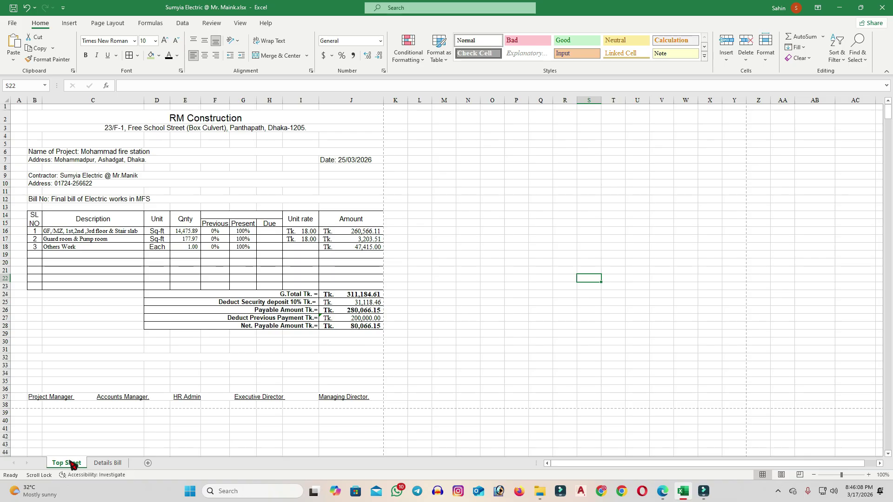
click(106, 462)
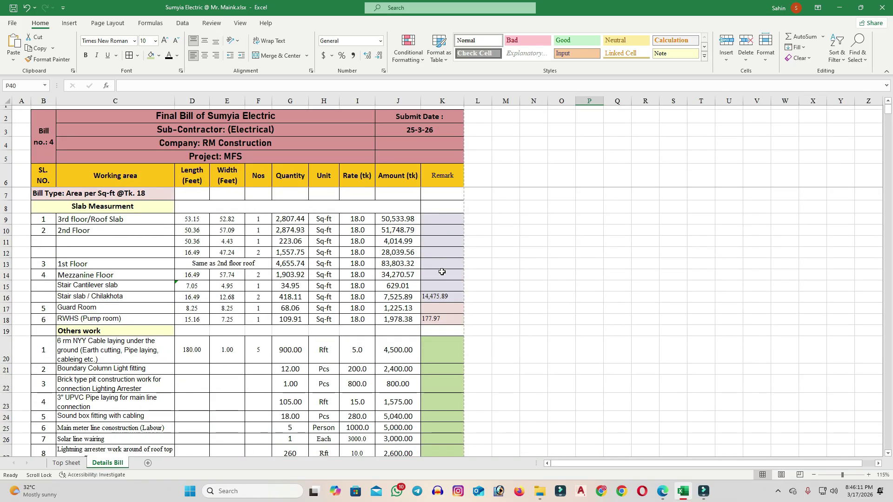
drag(452, 221, 431, 328)
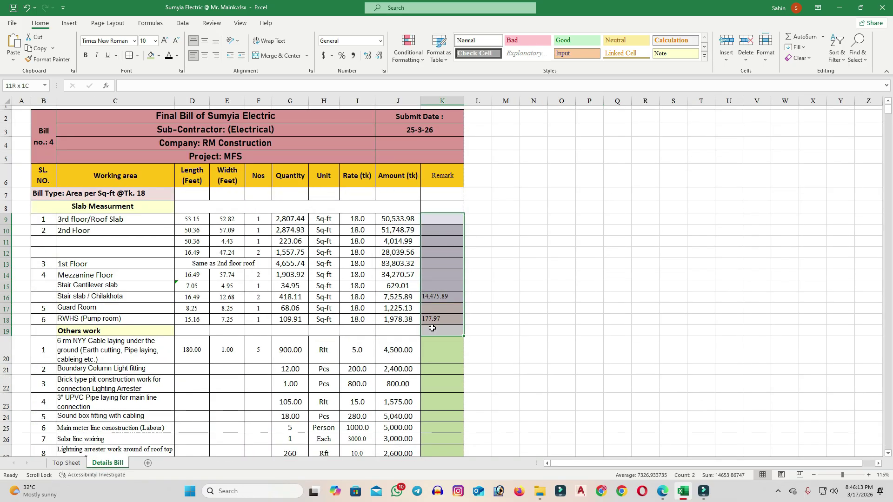
scroll(432, 321, down, 1)
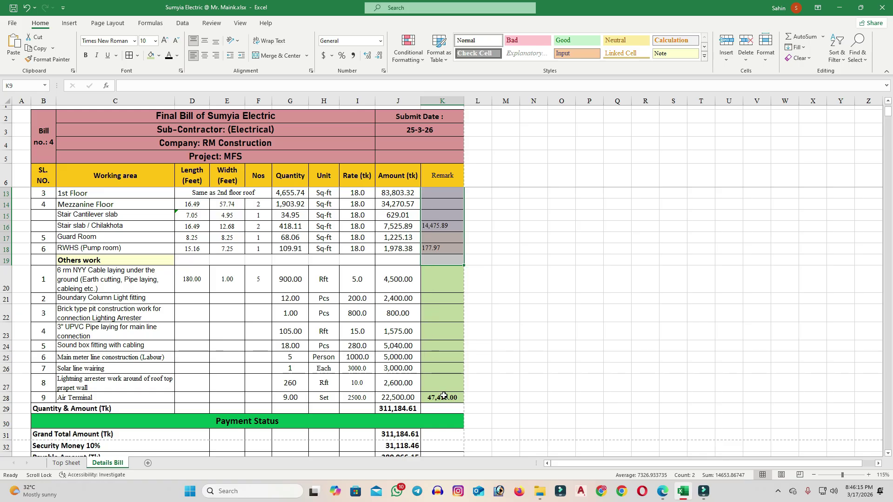
scroll(444, 388, up, 2)
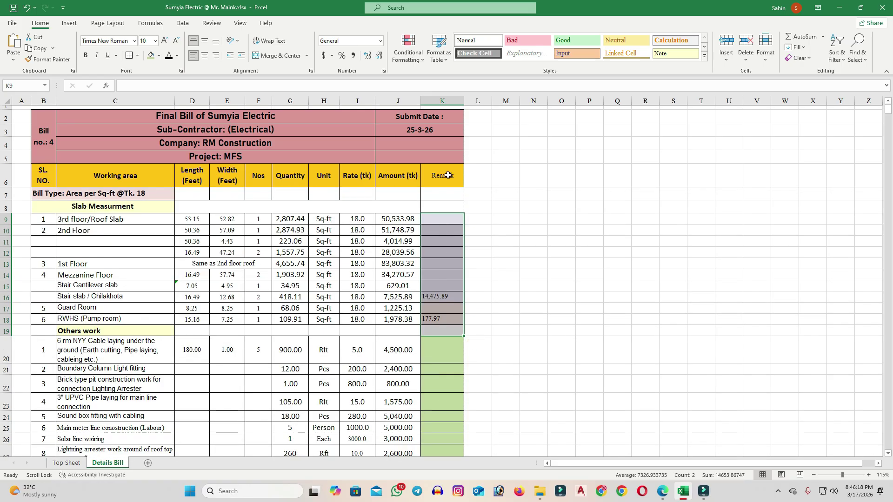
scroll(435, 354, down, 4)
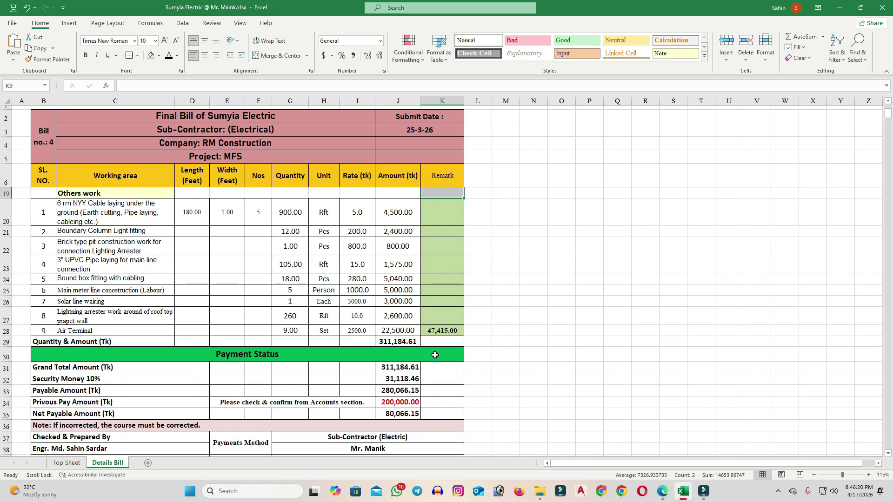
click(67, 464)
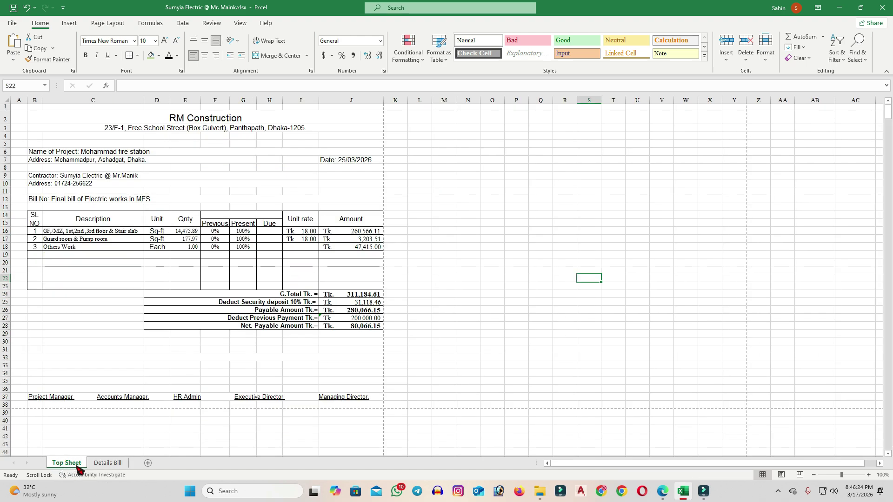
click(99, 466)
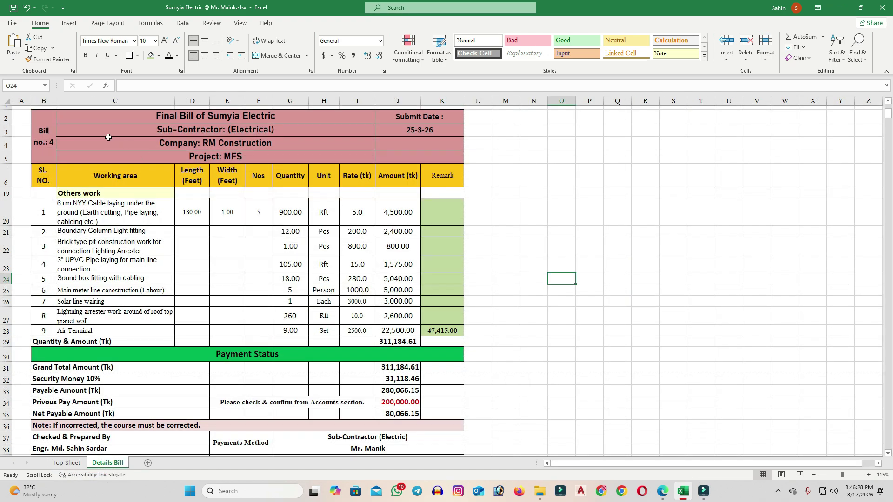
- Remove the fill colour from the whole bill table on the Details Bill sheet, starting at the Bill no. header
drag(44, 122, 395, 384)
scroll(373, 275, up, 1)
scroll(373, 275, up, 4)
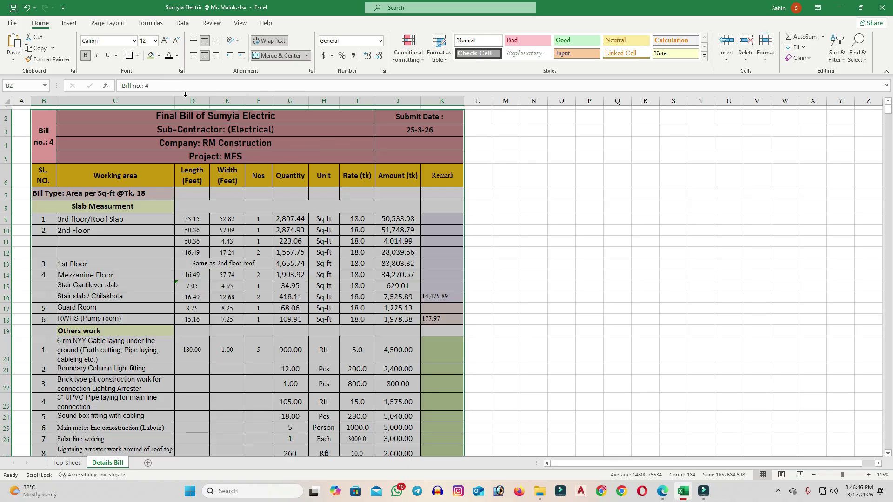
click(159, 55)
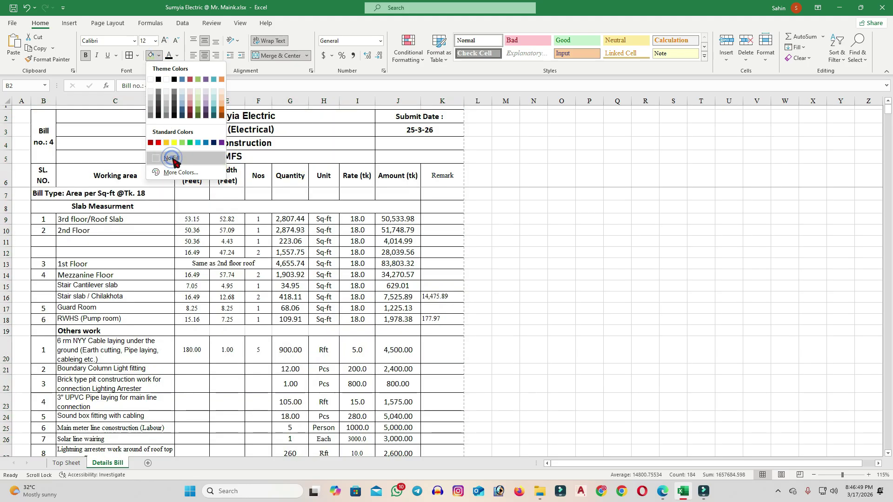
click(163, 158)
click(619, 231)
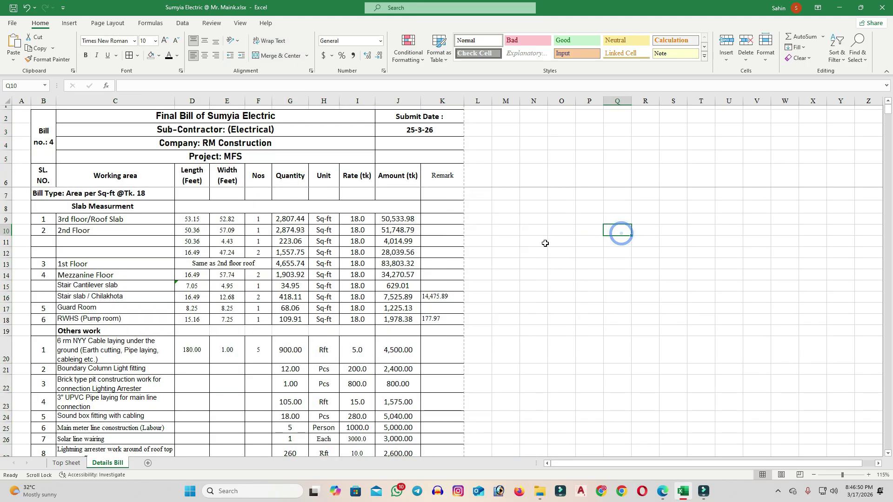
- Review the uncoloured bill from start to end and undo the fill removal
scroll(546, 244, down, 10)
scroll(479, 295, up, 10)
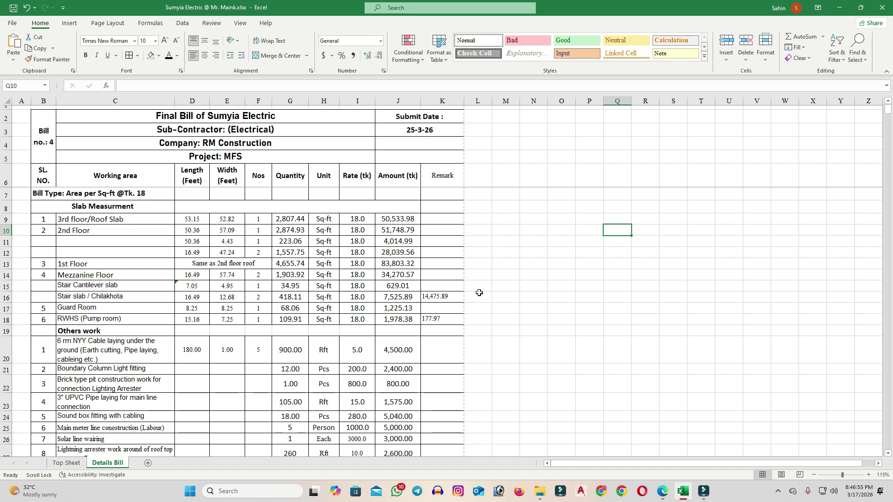
key(ctrl+z)
click(533, 263)
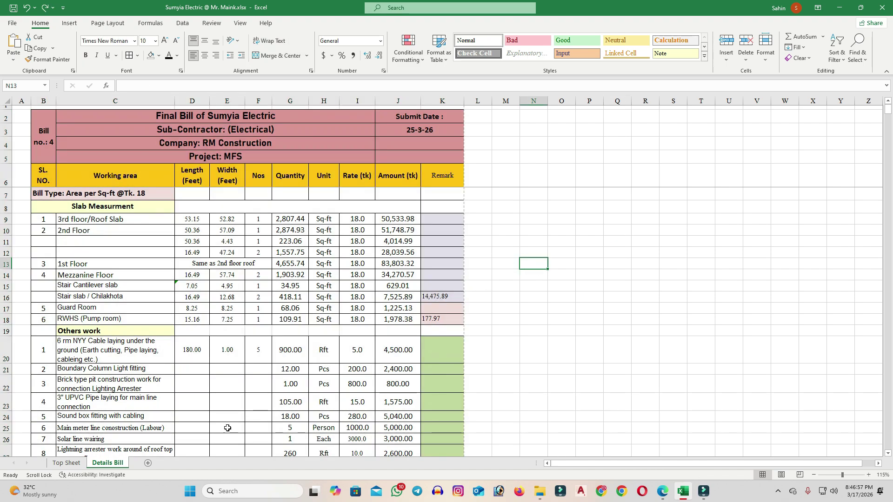
- Inspect the Top Sheet's heading entries: company address, project name and address, contractor and contractor's contact
click(70, 463)
click(536, 193)
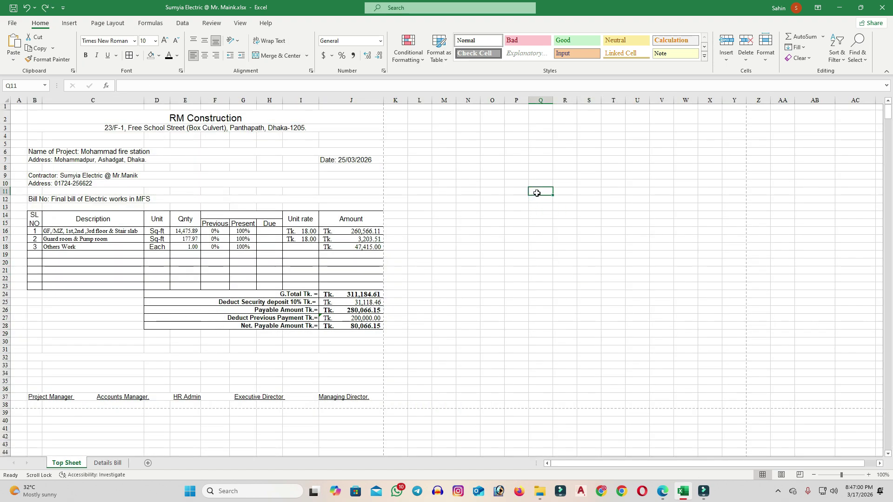
click(174, 128)
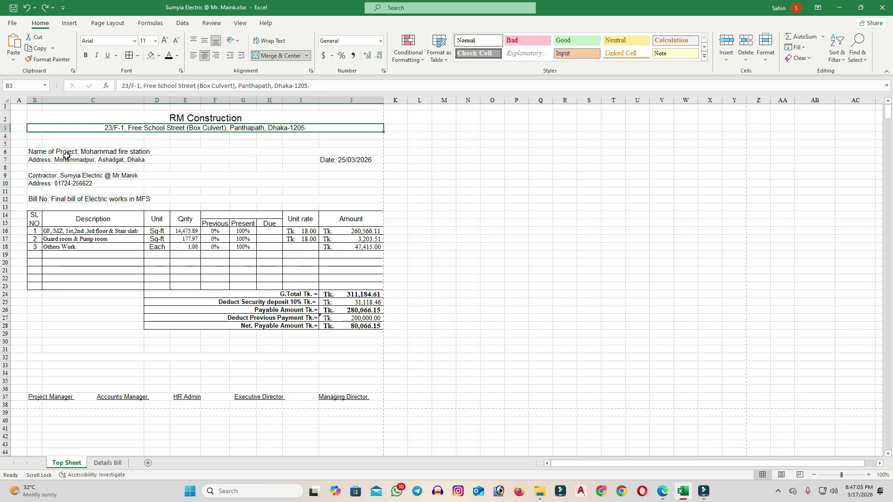
click(45, 154)
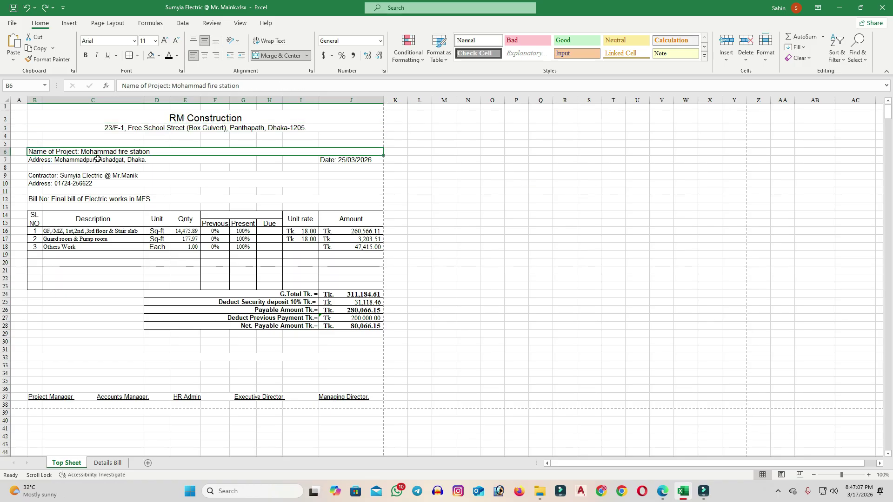
click(75, 161)
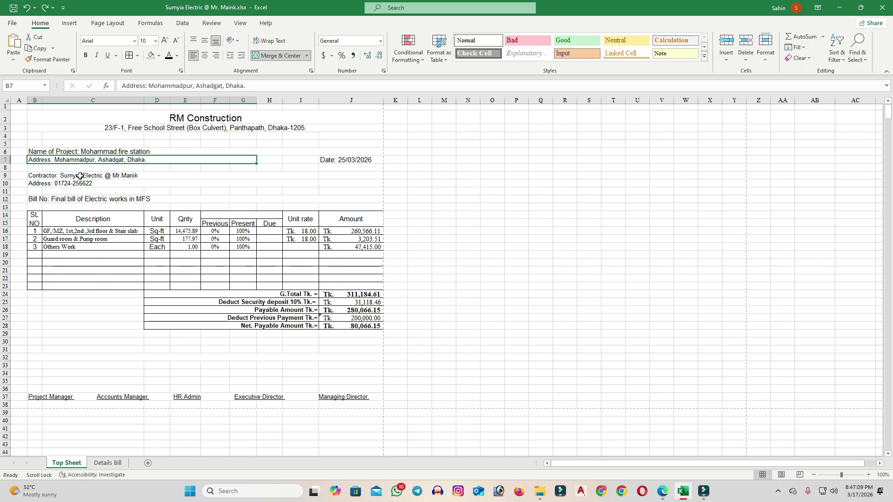
click(80, 176)
click(77, 184)
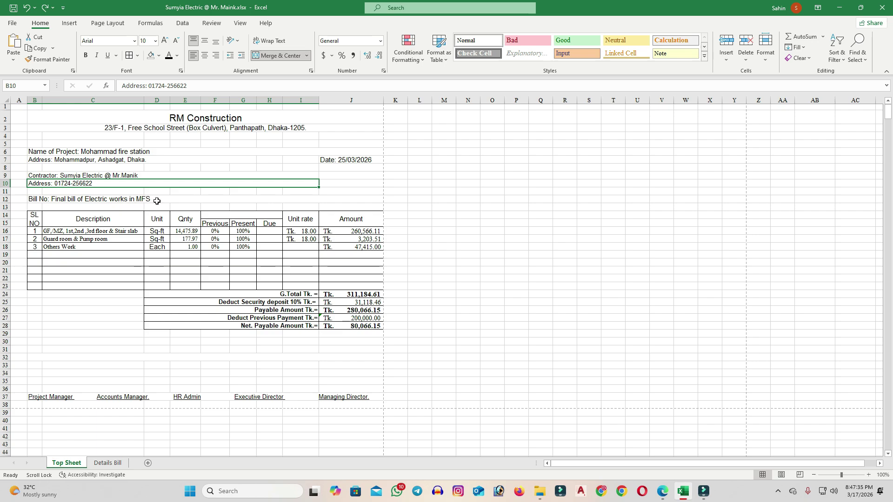
- Inspect the Top Sheet's table headings from SL NO to Due and the Previous percentages in F16:F18, glancing at the Details Bill sheet first
click(121, 463)
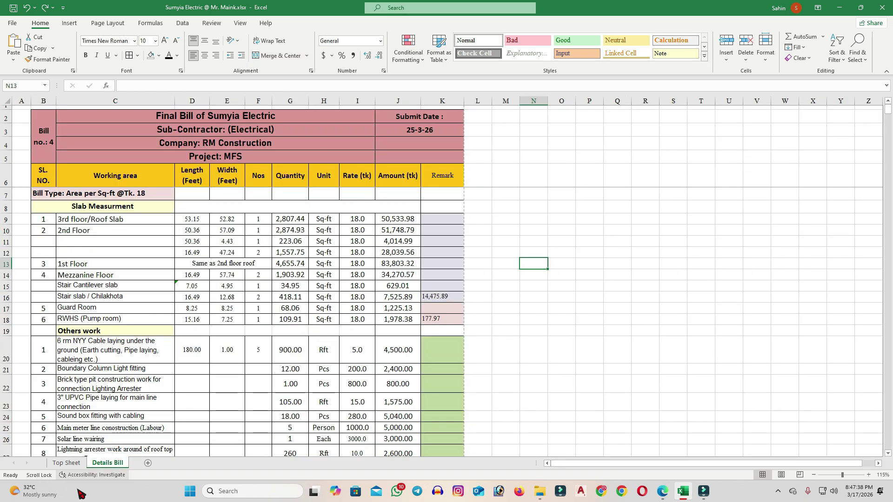
click(66, 463)
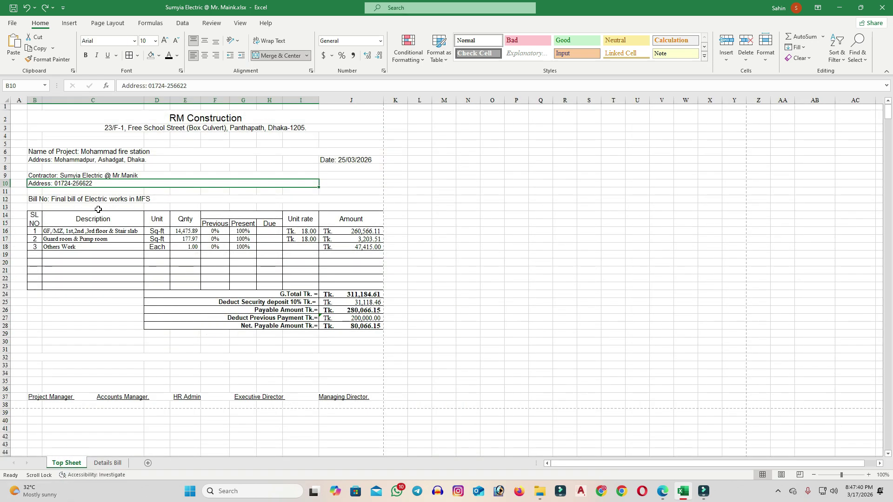
click(36, 219)
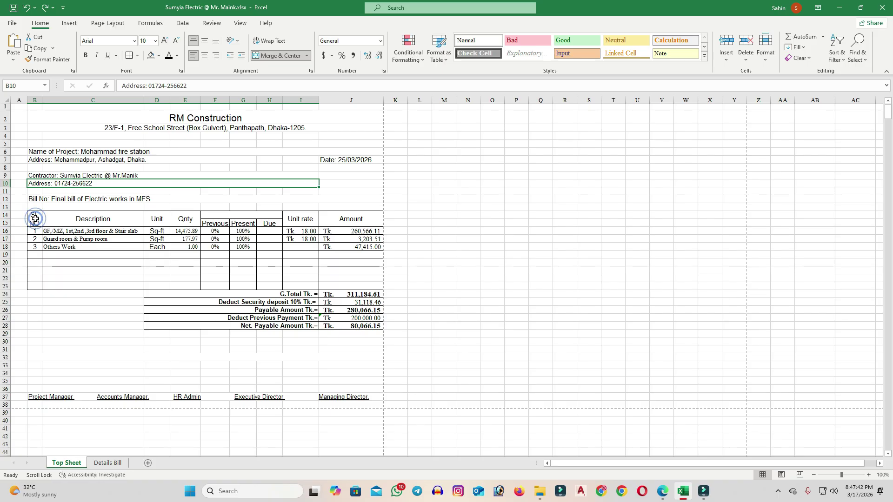
click(110, 219)
click(157, 219)
click(179, 219)
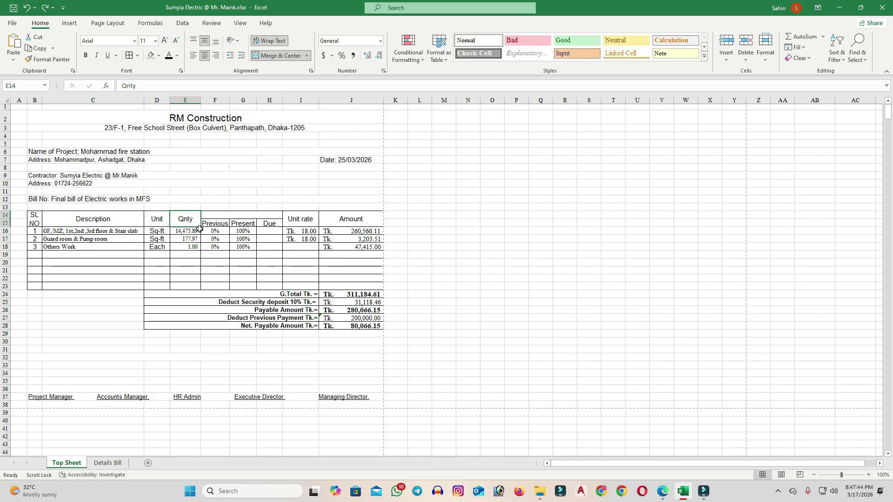
click(215, 224)
click(243, 224)
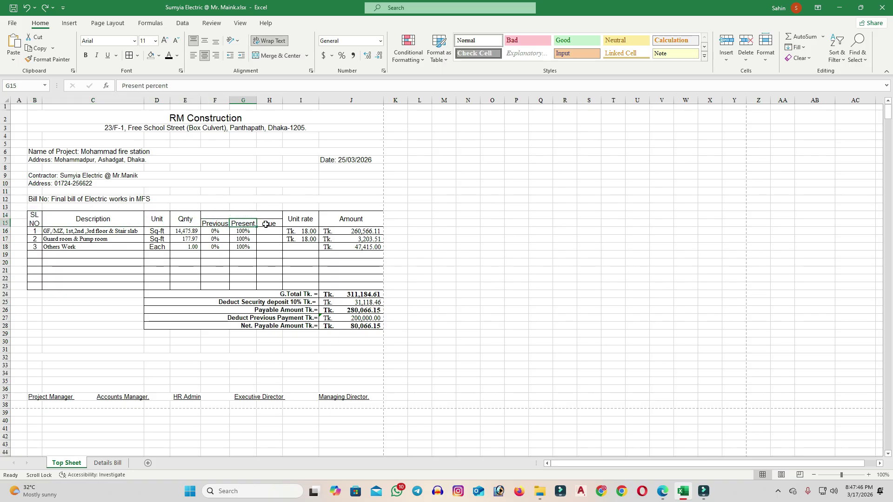
click(265, 225)
drag(217, 232, 215, 247)
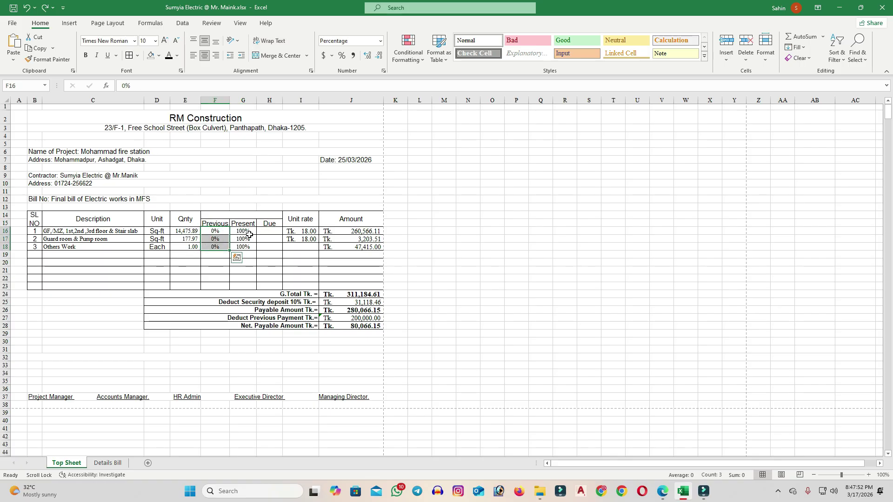
- Inspect the Top Sheet's Present percentages in G16:G18, the unit rates in I16:I17 and the amount formula in J16
drag(249, 235, 267, 246)
click(638, 286)
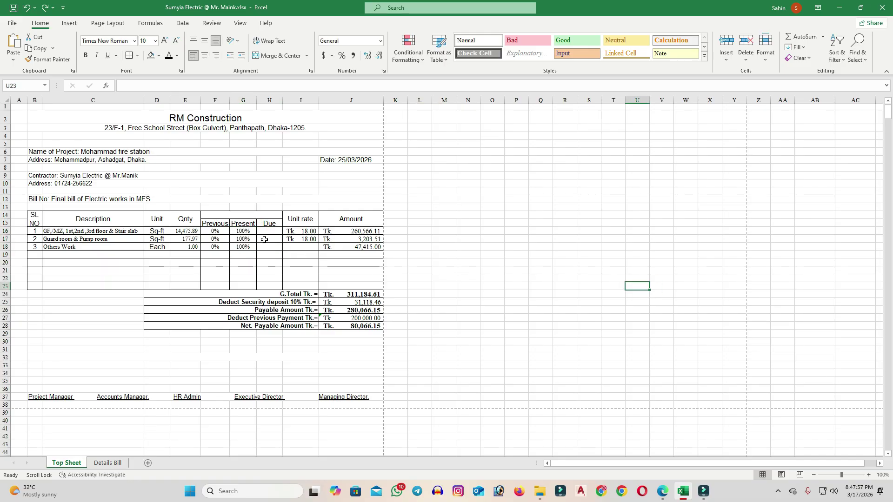
drag(251, 231, 247, 247)
click(512, 254)
drag(304, 231, 303, 239)
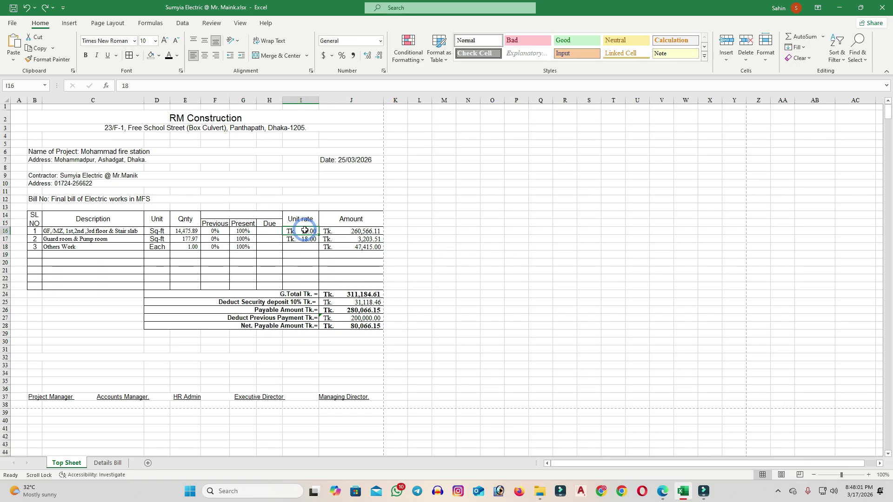
click(370, 232)
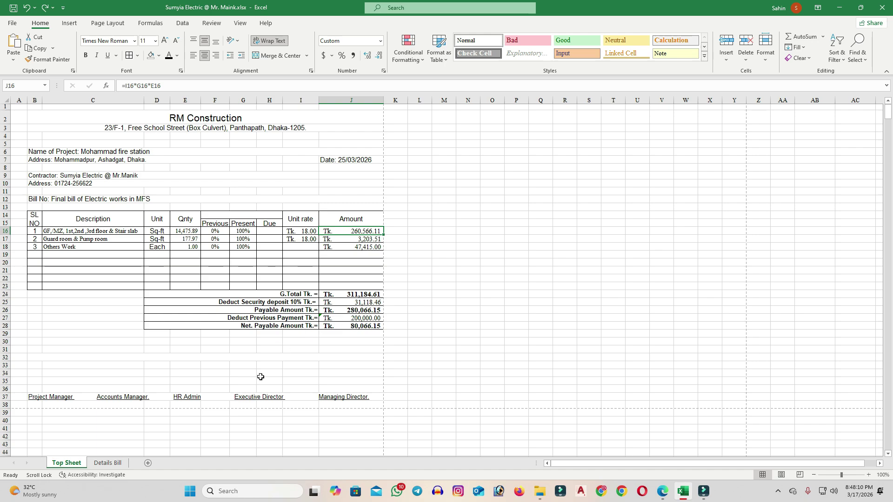
- Compare the Details Bill's Payment Status and signature section, rows 30 to 43, with the Top Sheet
click(108, 463)
scroll(351, 369, down, 1)
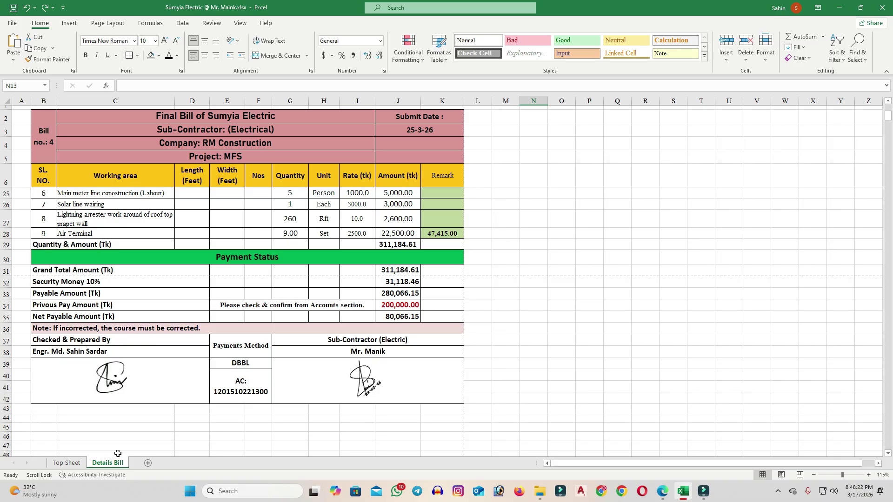
click(66, 463)
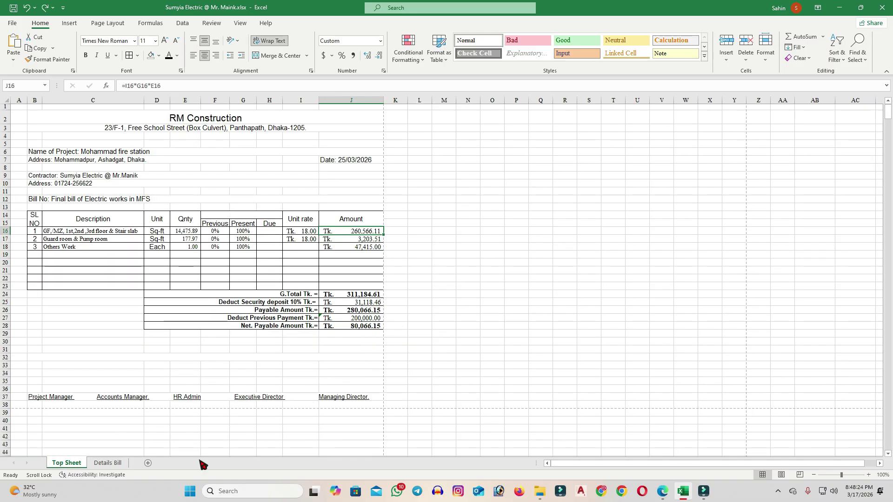
click(106, 463)
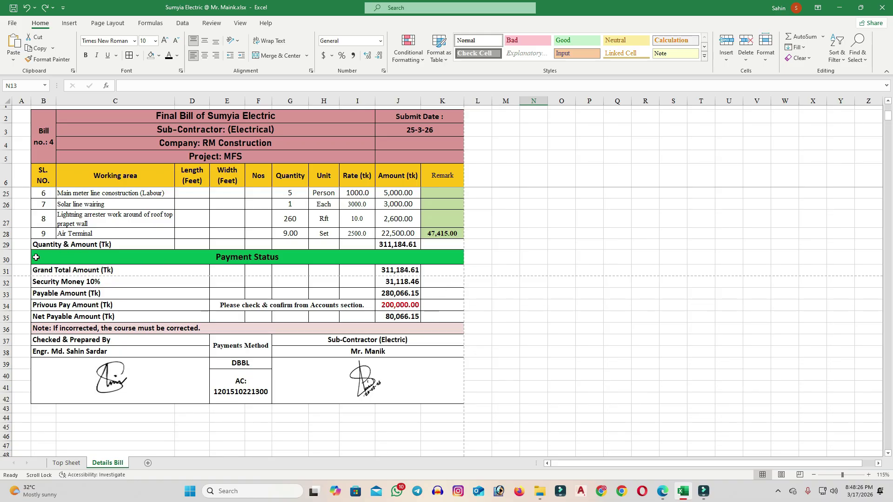
drag(6, 257, 23, 410)
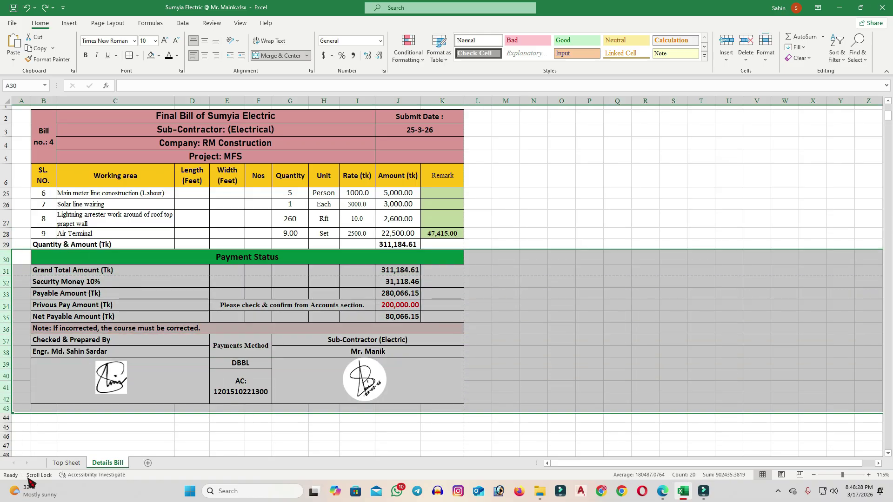
click(66, 463)
click(108, 463)
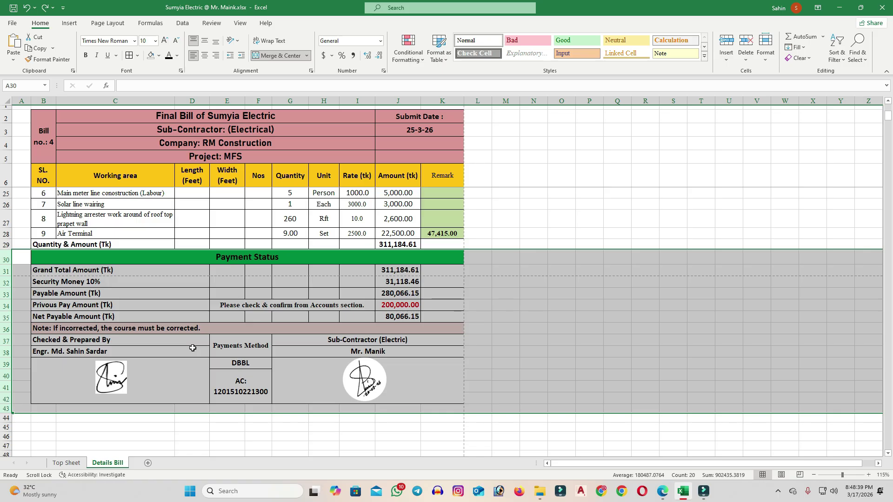
click(609, 204)
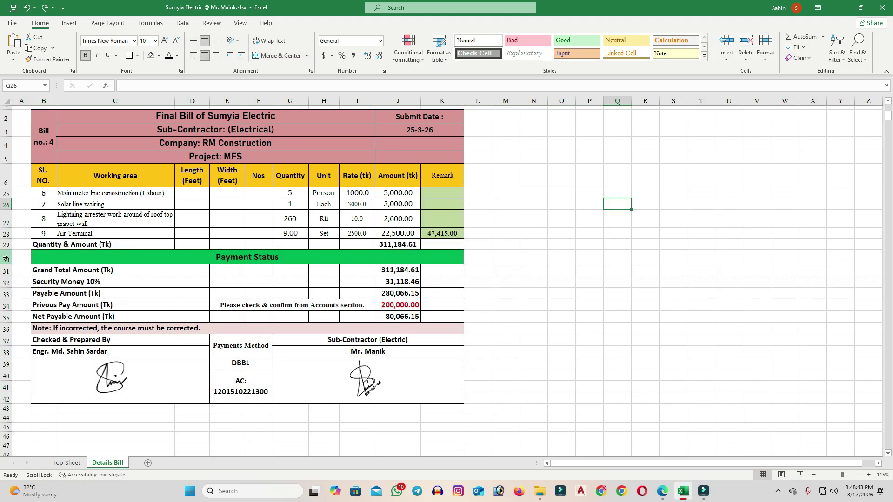
- Delete rows 30 to 43 with the Payment Status and signature section on the Details Bill sheet, and undo the deletion
drag(6, 259, 2, 411)
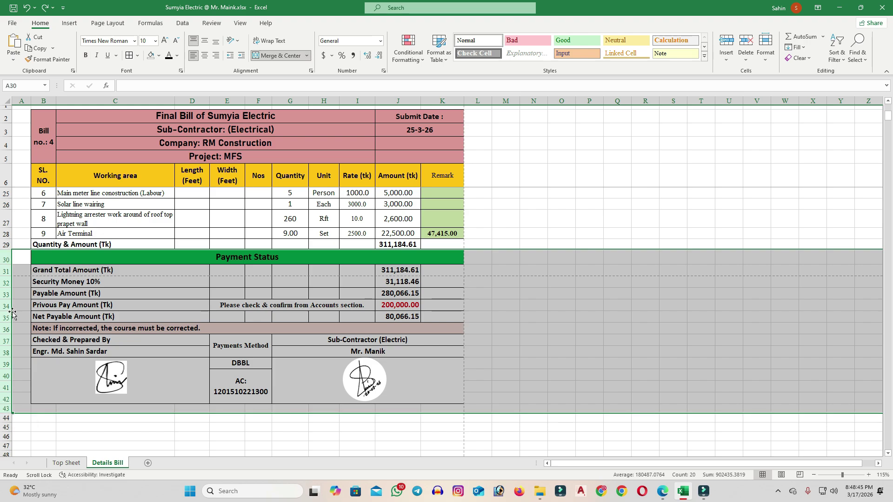
right_click(6, 307)
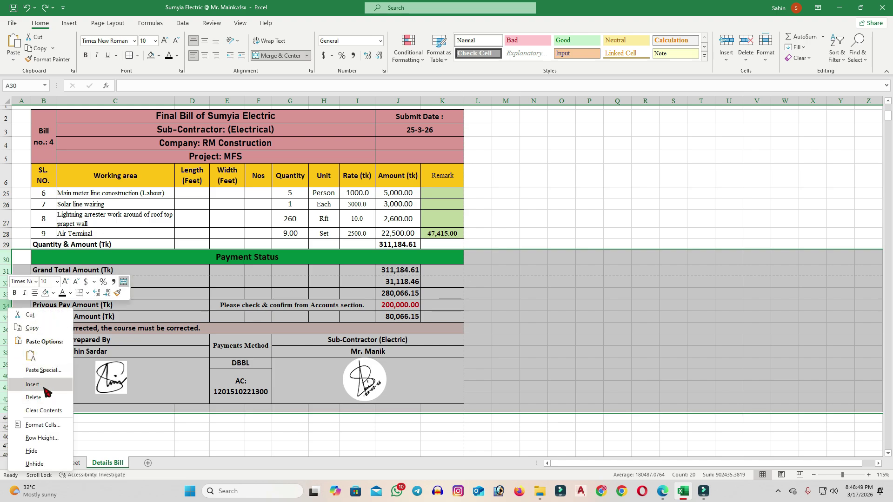
click(33, 398)
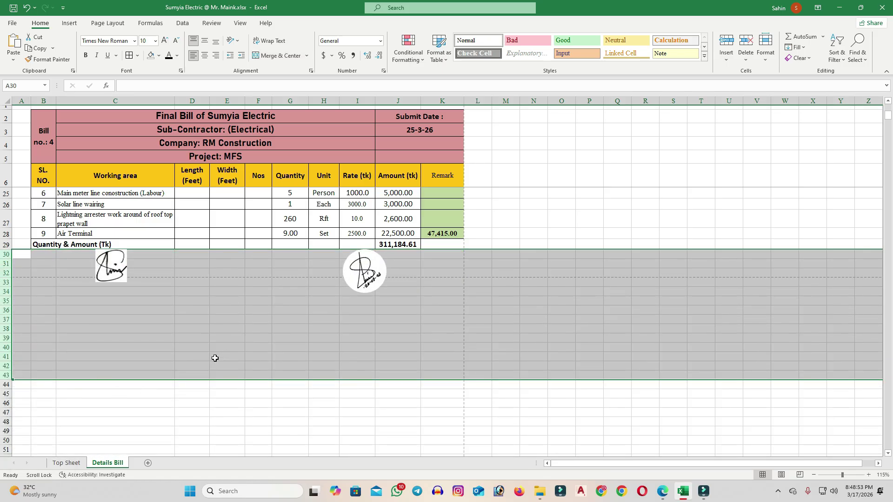
key(ctrl+z)
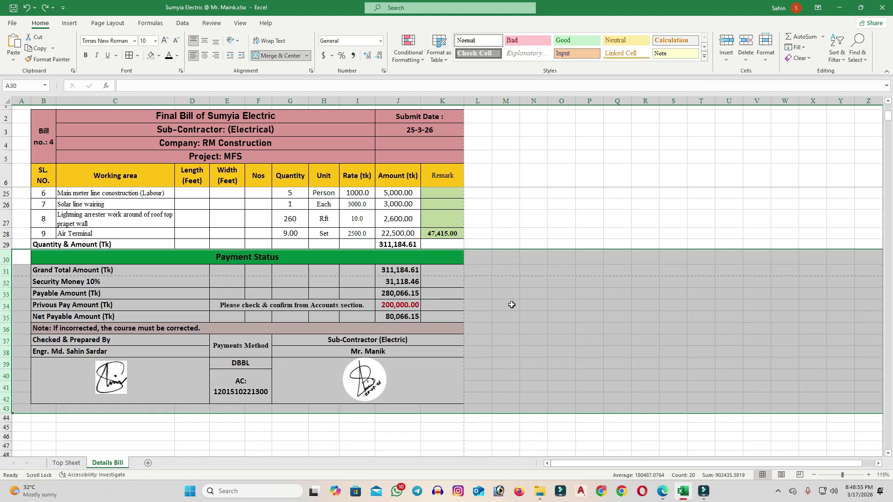
click(495, 308)
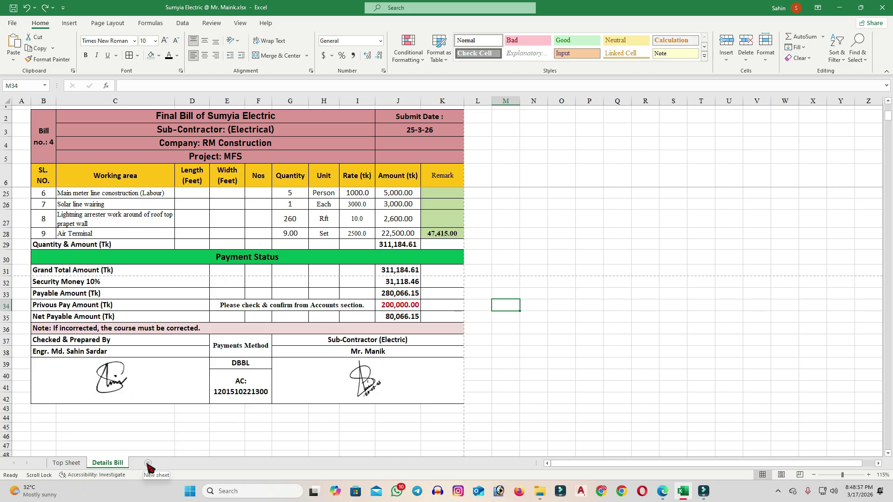
- Compare the Top Sheet descriptions in C16:C17 with the working areas in C9:C16 of the Details Bill sheet
click(75, 464)
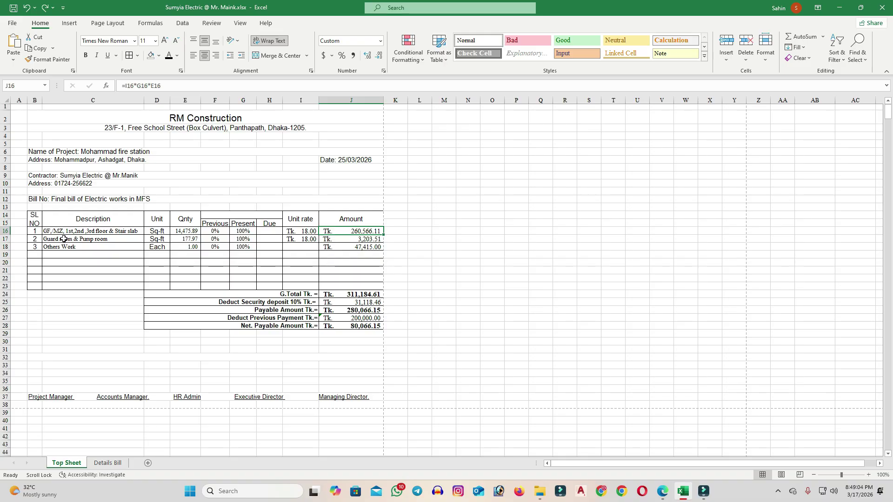
drag(61, 231, 60, 240)
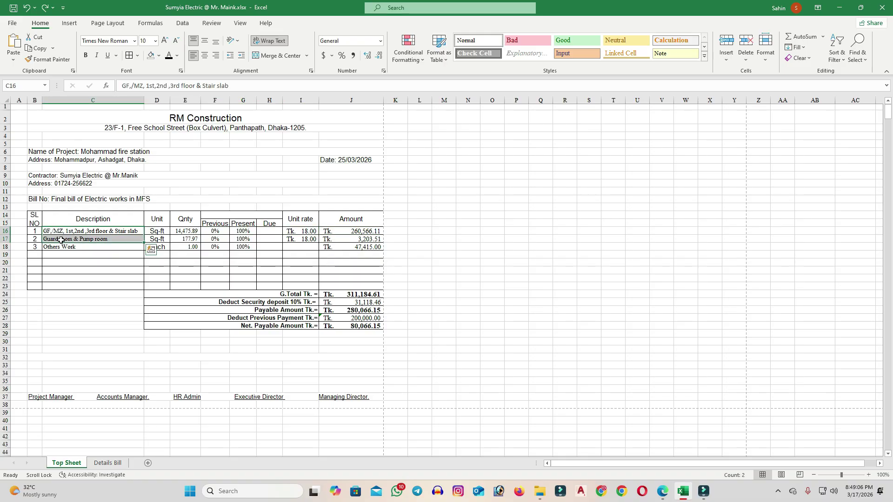
click(52, 232)
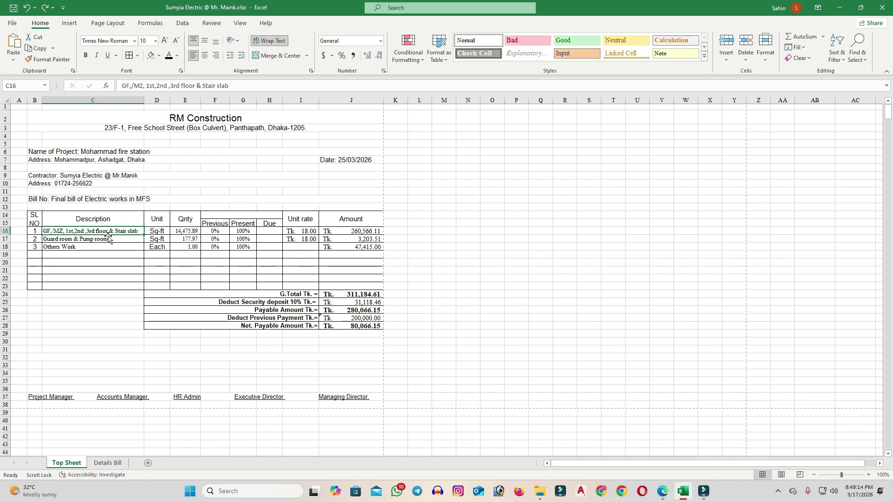
click(119, 463)
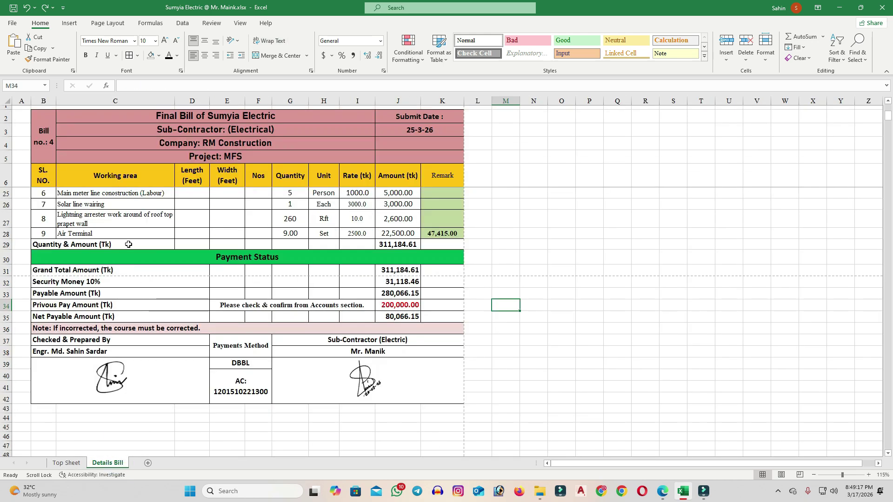
scroll(166, 264, up, 6)
drag(123, 223, 120, 297)
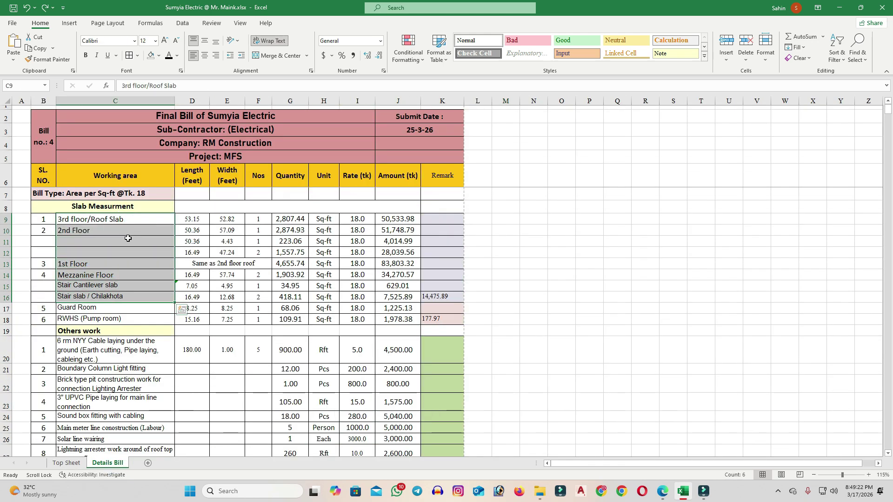
click(66, 462)
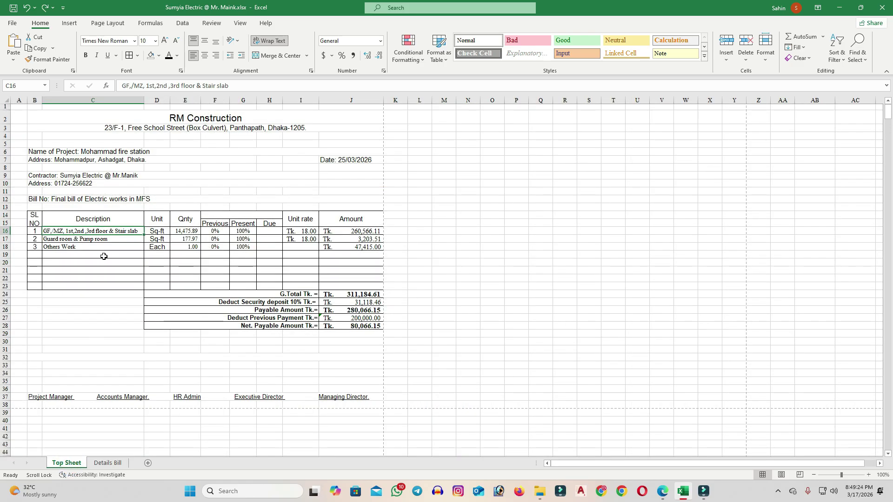
- Trace the Top Sheet quantity in E16 to the Details Bill sheet and examine the SUM formula in K16
click(169, 231)
click(192, 232)
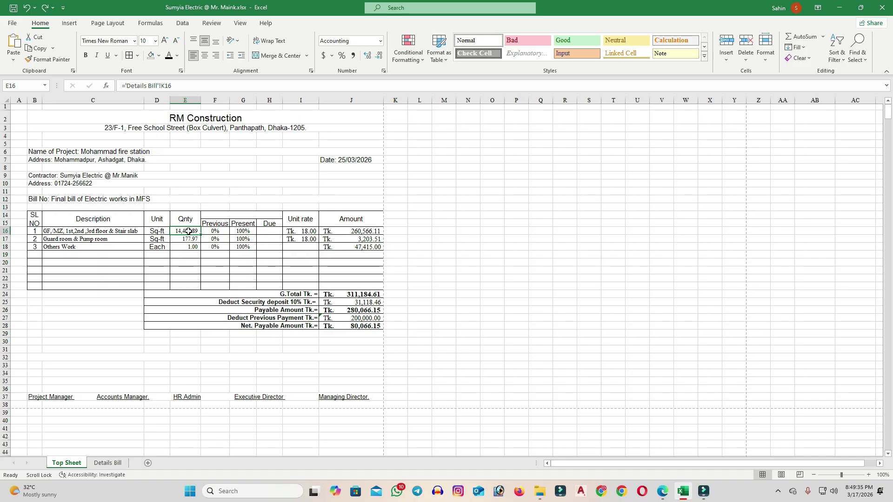
click(109, 463)
drag(176, 273, 176, 273)
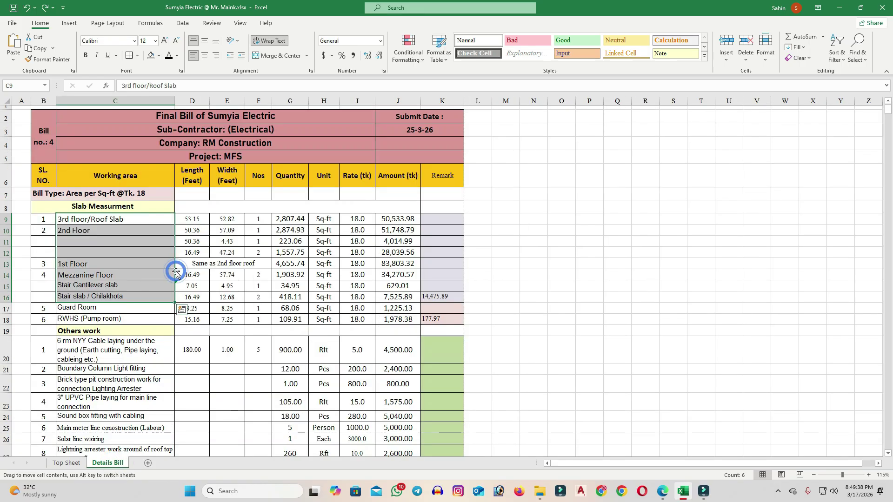
click(13, 299)
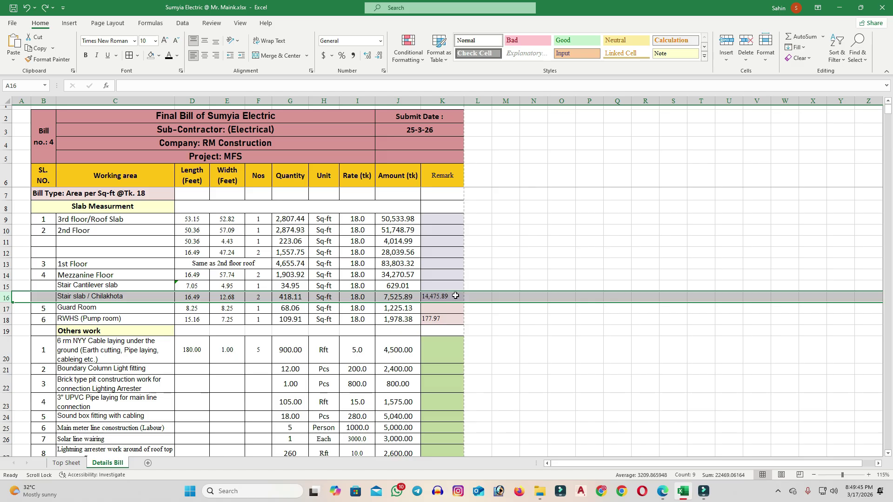
click(505, 263)
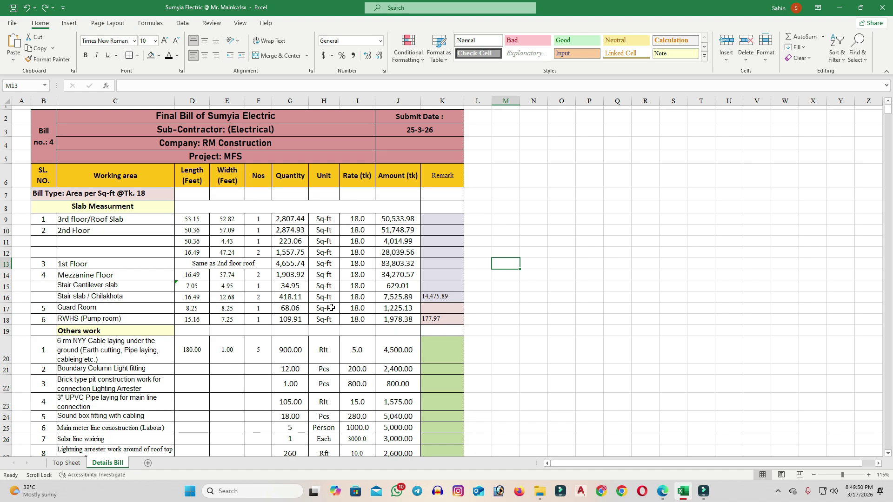
double_click(444, 299)
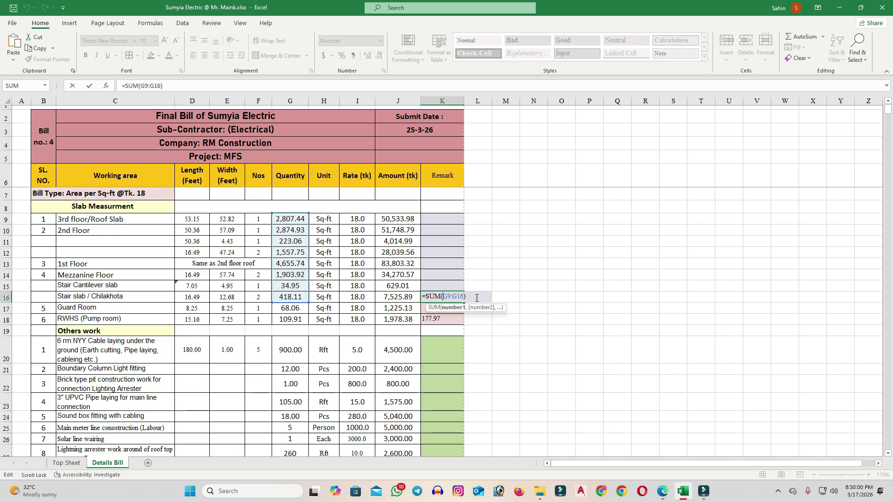
key(Return)
- Inspect the Guard Room and Pump room rows and check the Remark totals in K16 and K18 against their quantities
drag(96, 308, 104, 322)
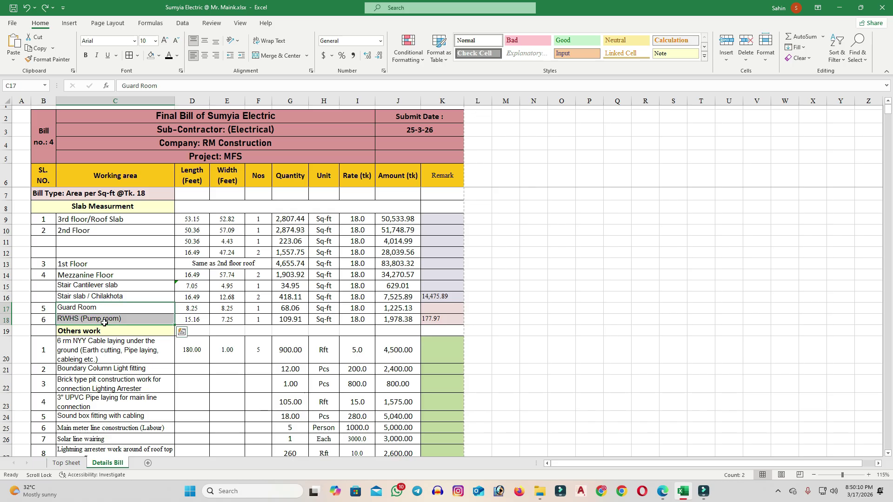
click(612, 307)
drag(450, 310, 450, 316)
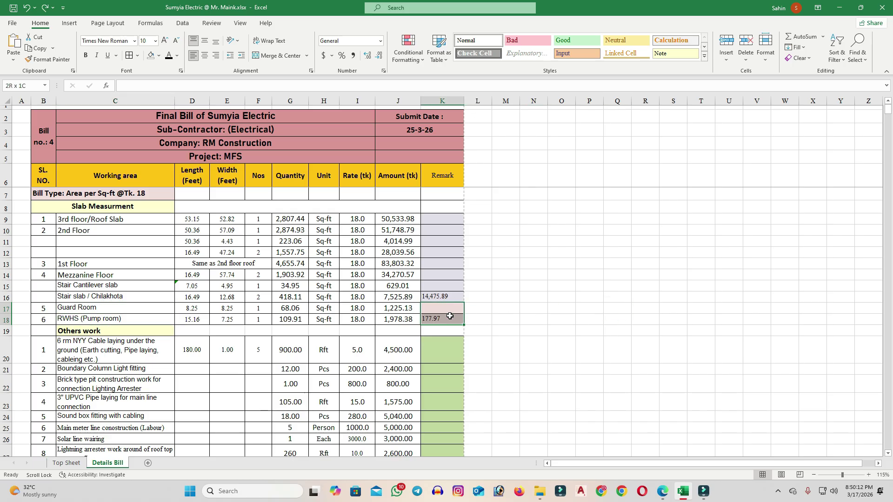
click(561, 286)
drag(290, 219, 290, 298)
click(452, 297)
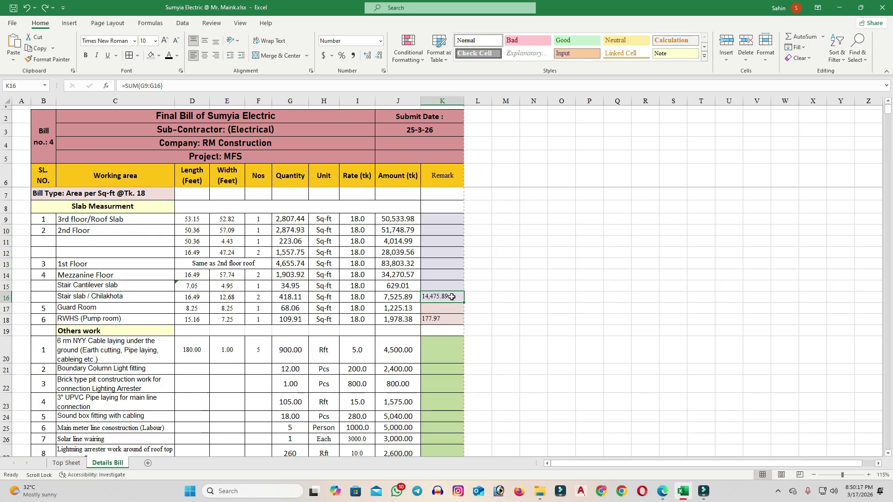
drag(285, 308, 289, 320)
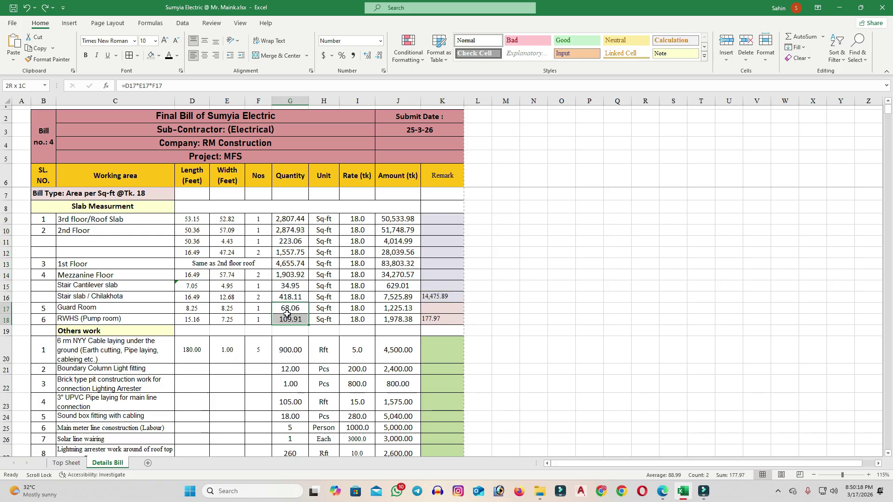
click(442, 319)
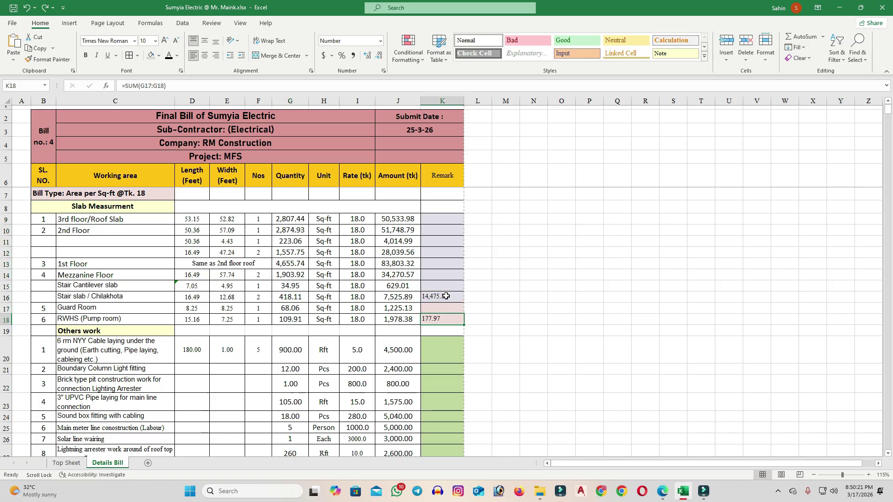
- Clear the slab quantity total in K16 of the Details Bill sheet and check the linked quantity in Top Sheet cell E16
click(70, 463)
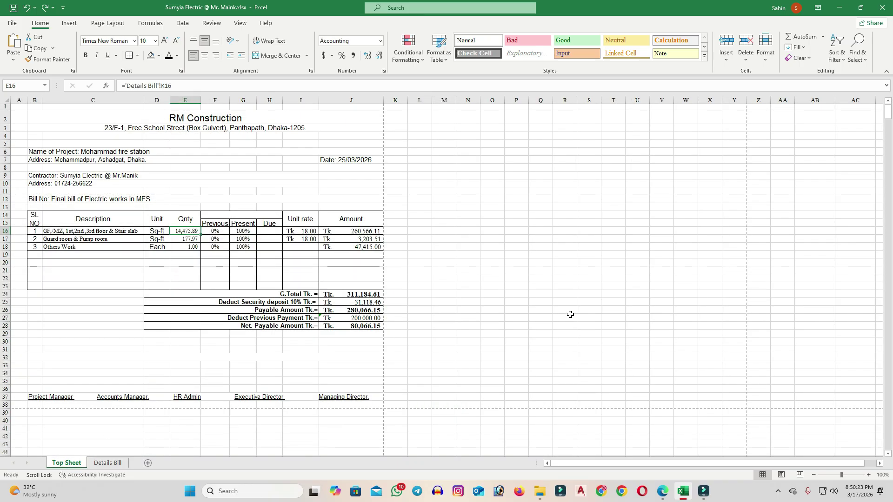
click(108, 463)
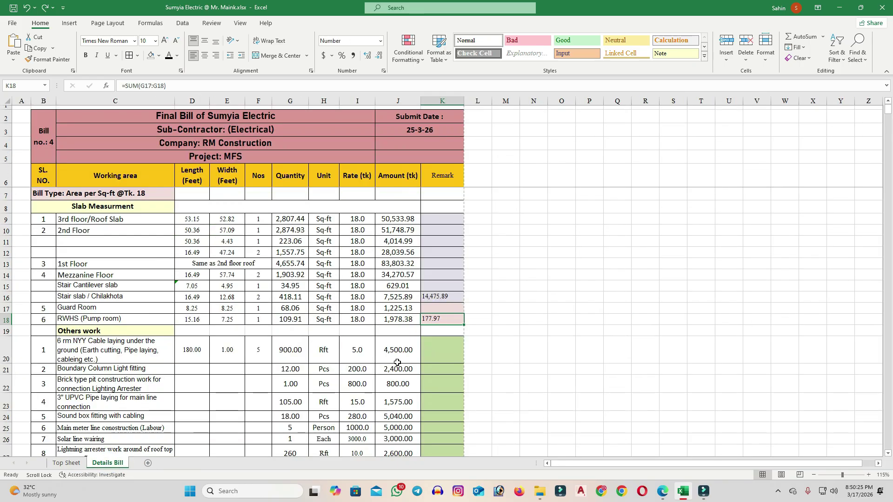
click(448, 299)
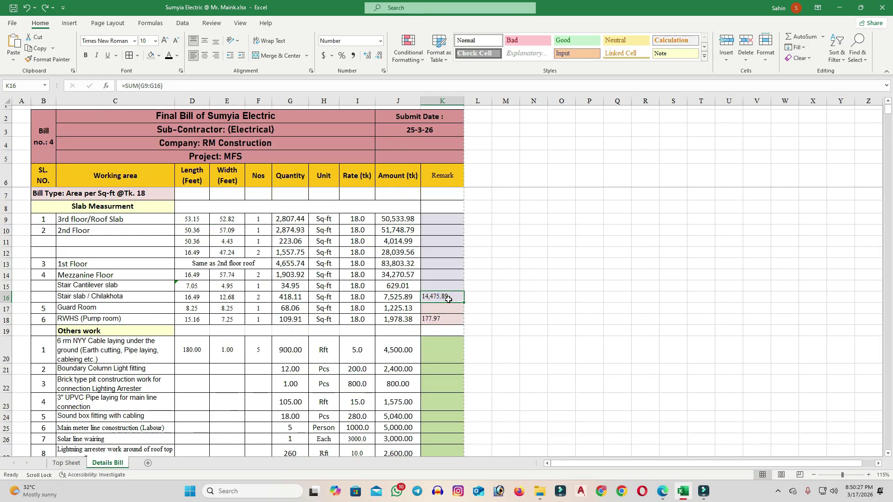
click(66, 463)
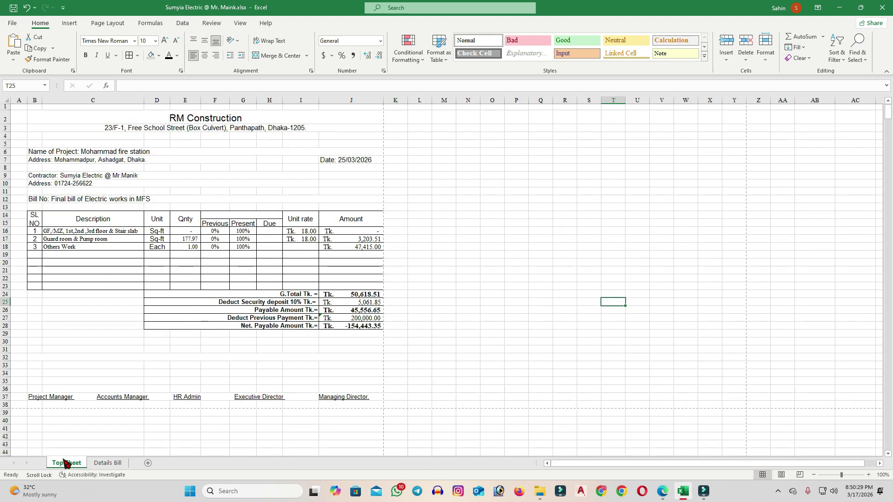
click(190, 231)
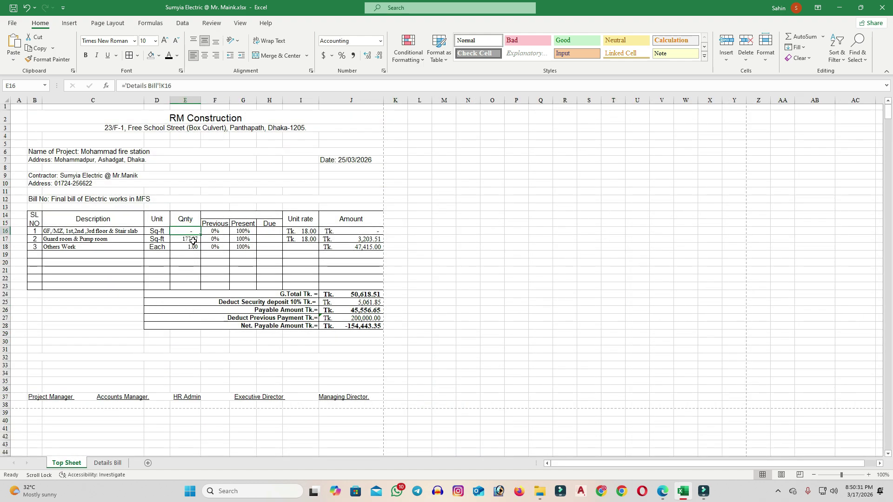
- Clear the Guard Room and Pump room total in Details Bill cell K18 and check the linked quantity in Top Sheet cell E17
click(192, 240)
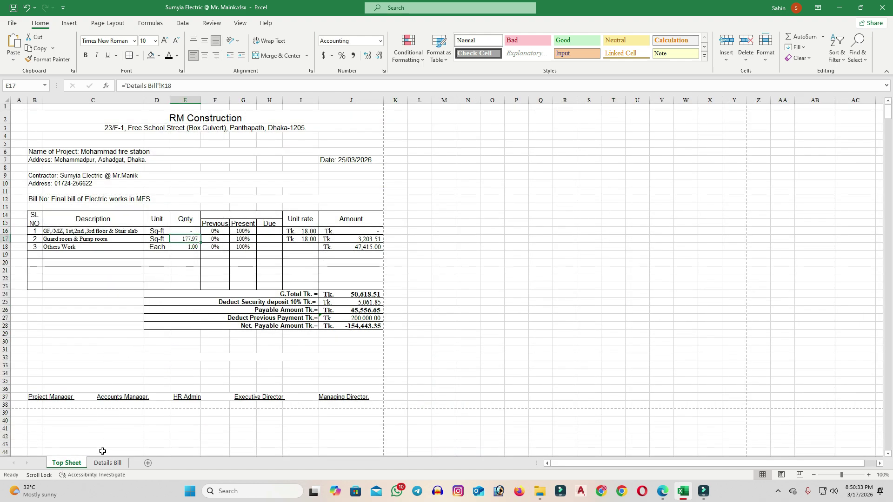
click(111, 463)
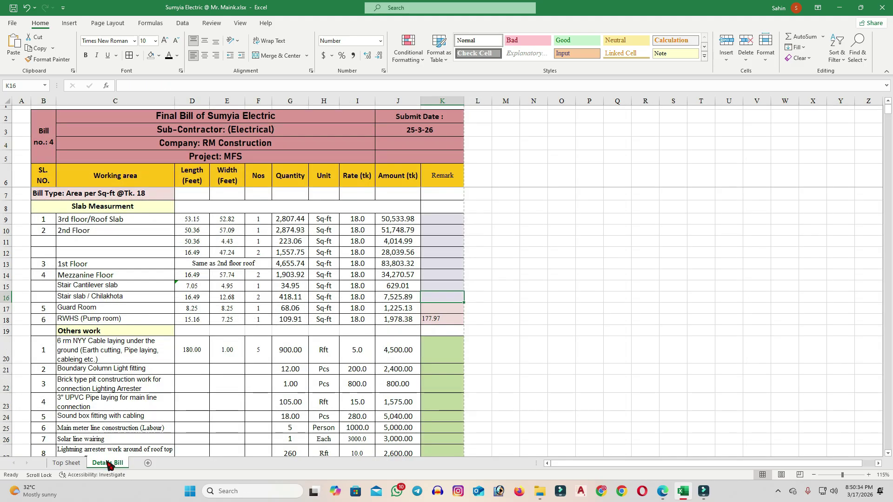
click(436, 321)
key(Delete)
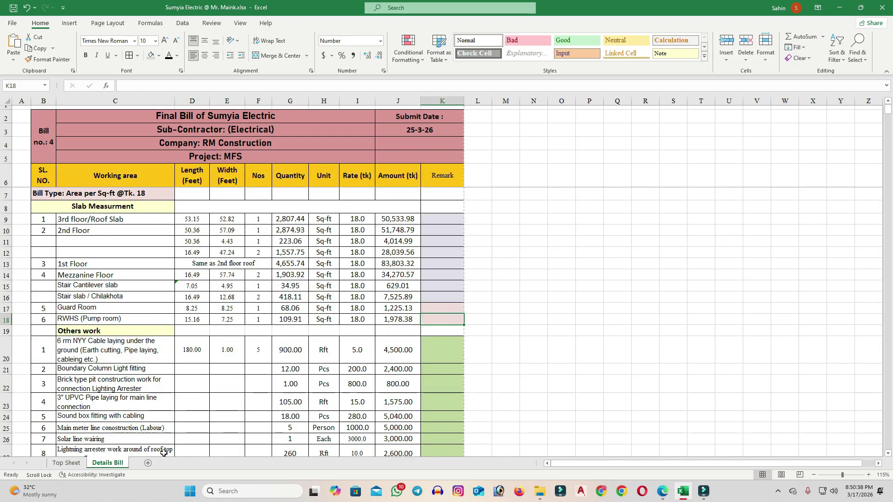
click(66, 463)
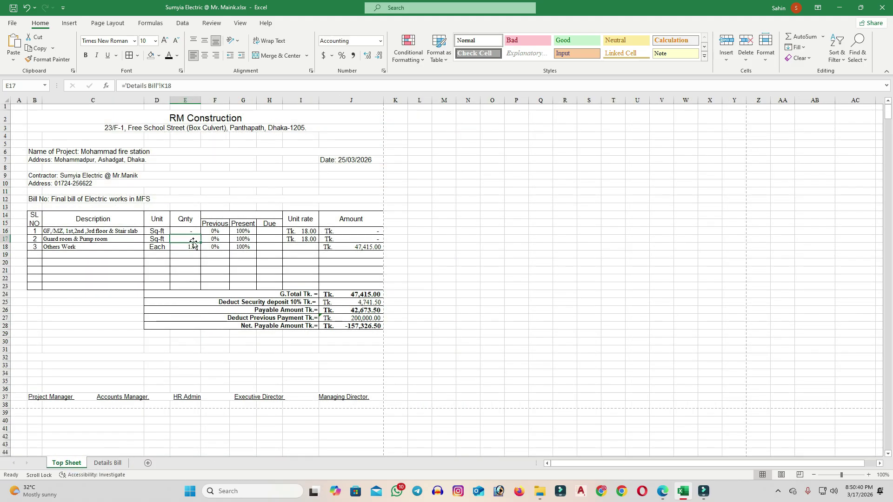
- Undo the clearing of K18 and K16 on the Details Bill sheet and check the linked Top Sheet quantities
click(109, 463)
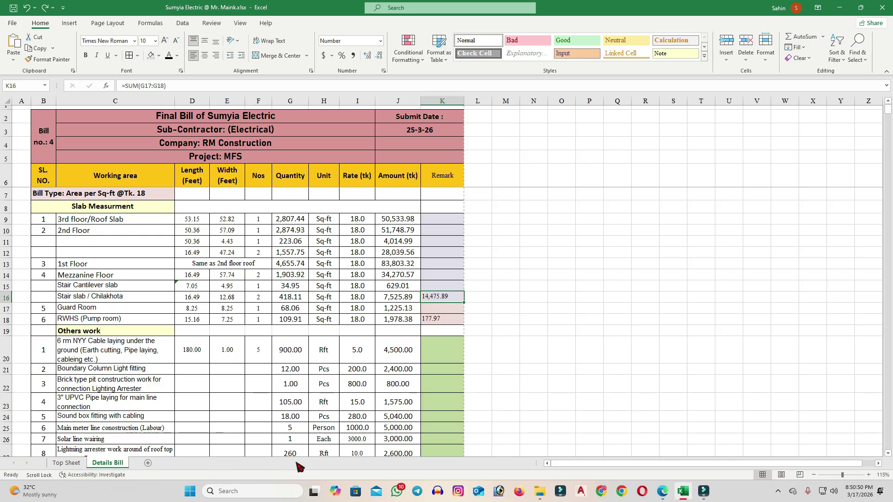
click(561, 328)
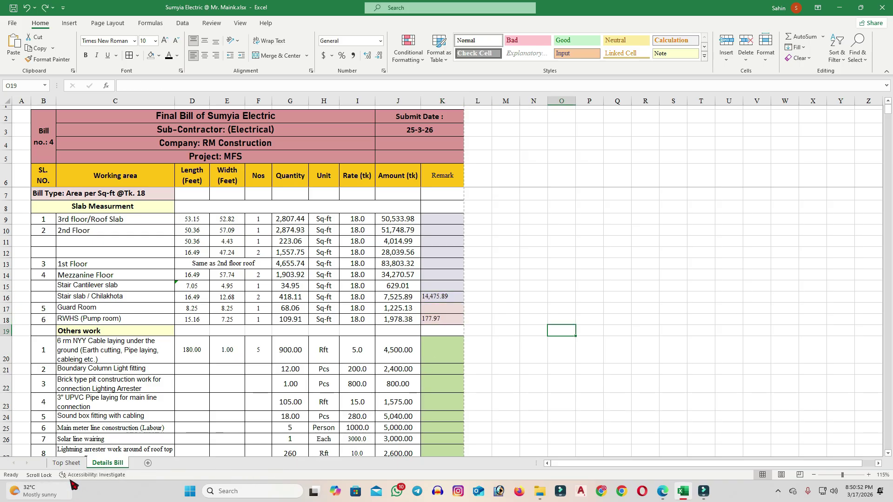
click(66, 463)
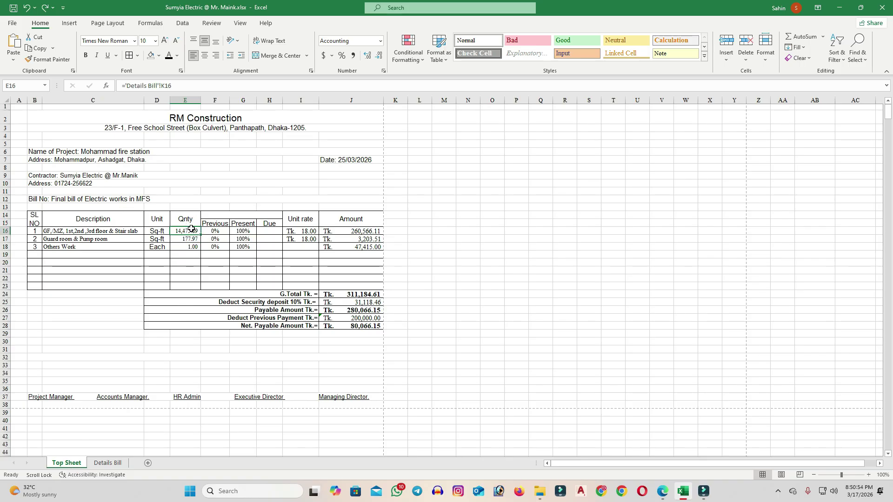
- Replace the total in Details Bill cell K18 with 1 and check the linked quantity in Top Sheet cell E17
click(105, 464)
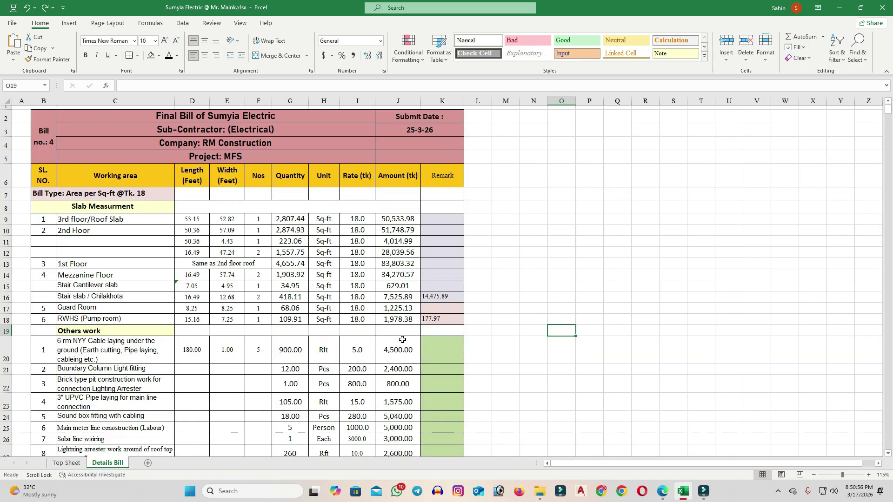
click(435, 321)
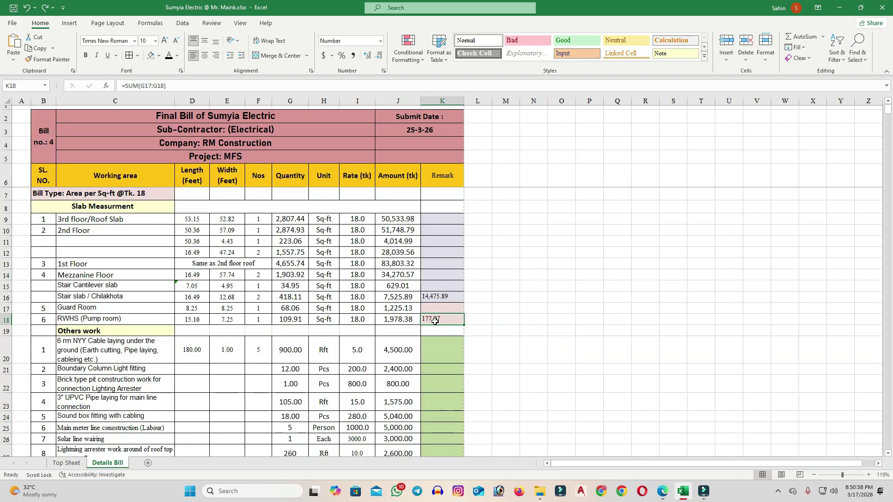
text(1)
click(523, 276)
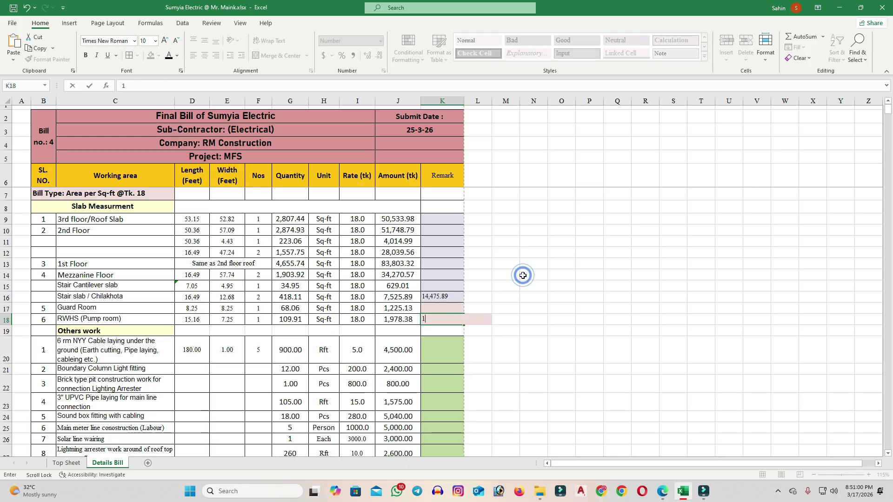
click(67, 463)
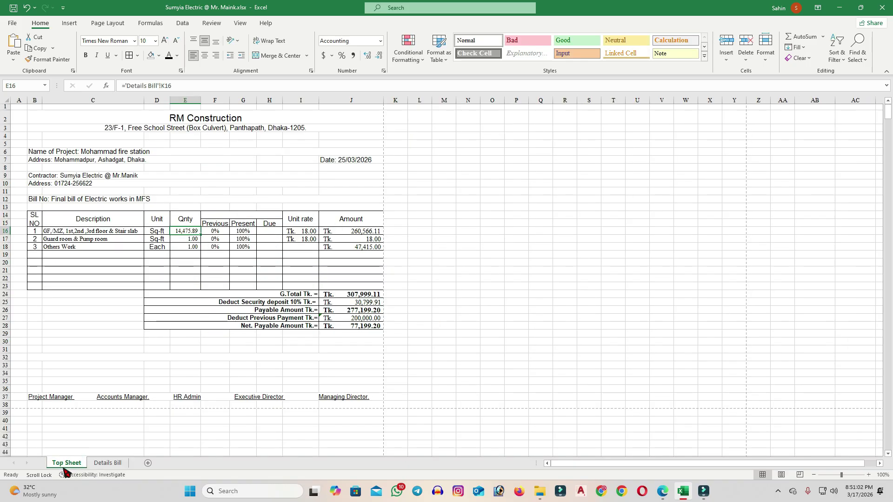
click(195, 240)
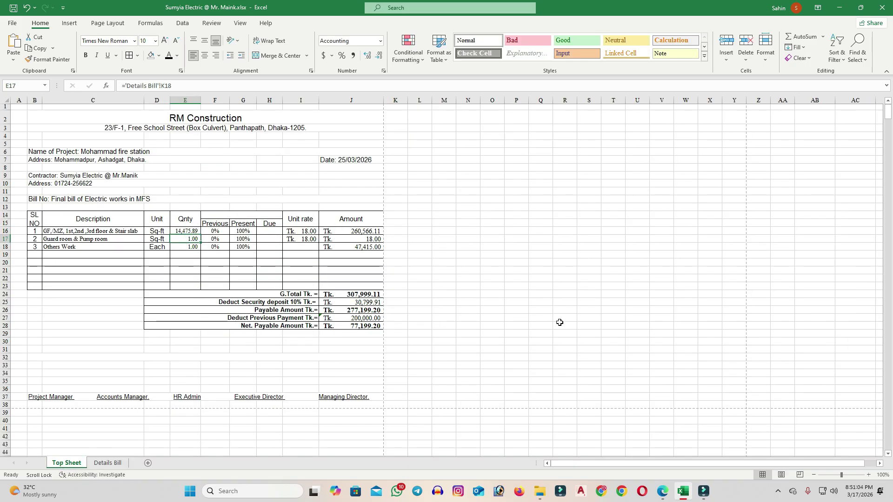
- Undo the test entry in Details Bill cell K18 and return to the Top Sheet to check the Guard room & Pump room quantity
key(ctrl+bracketleft)
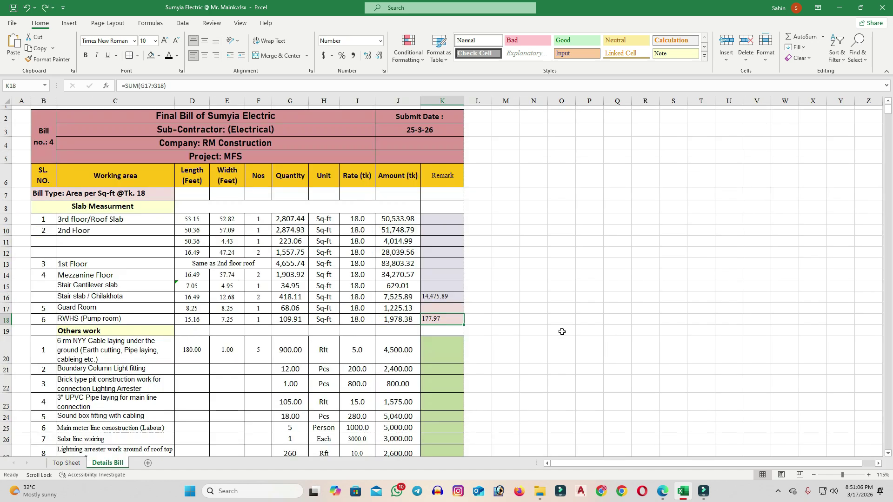
click(451, 318)
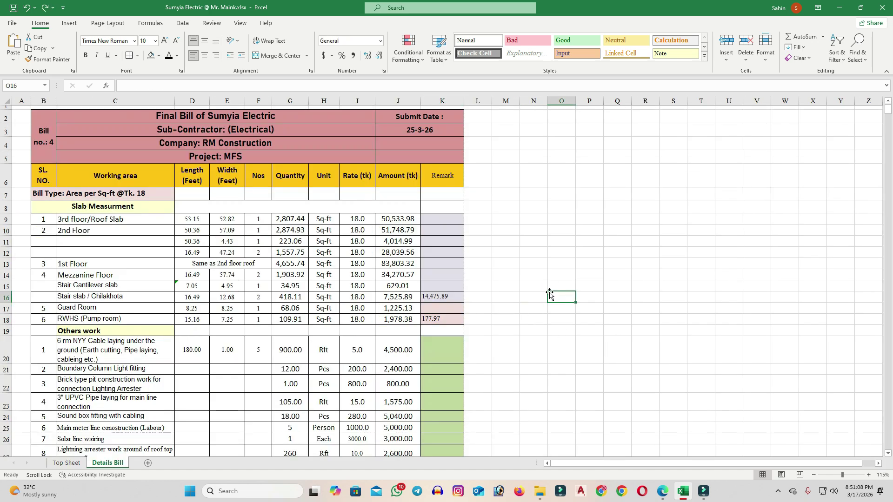
scroll(260, 326, down, 1)
click(65, 462)
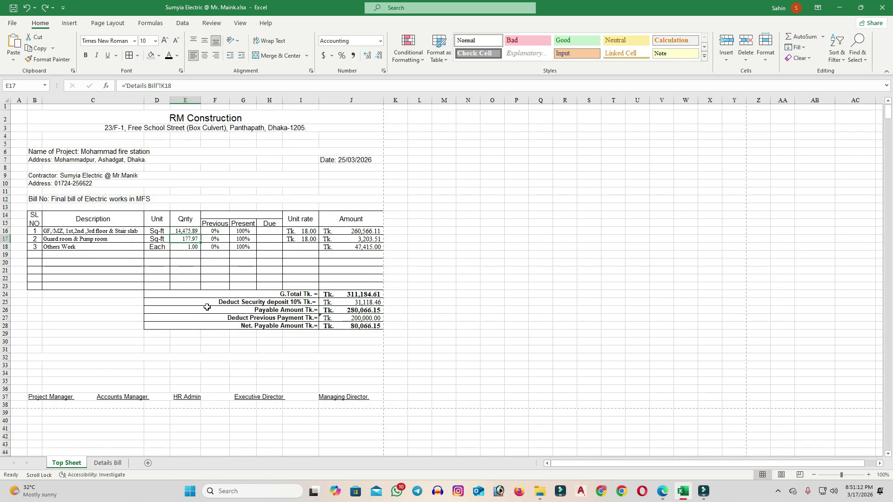
- Clear the slab quantity in Top Sheet cell E16 and examine the effect on the amounts down to the net payable
click(191, 231)
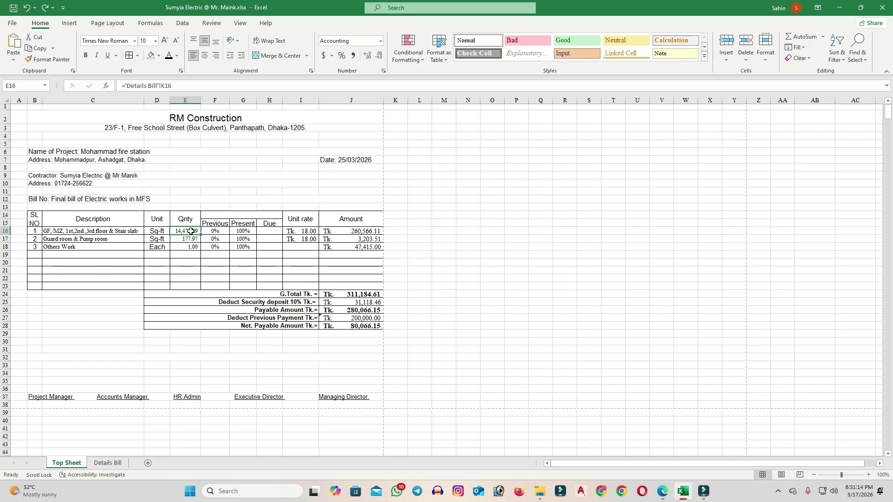
key(Delete)
click(533, 271)
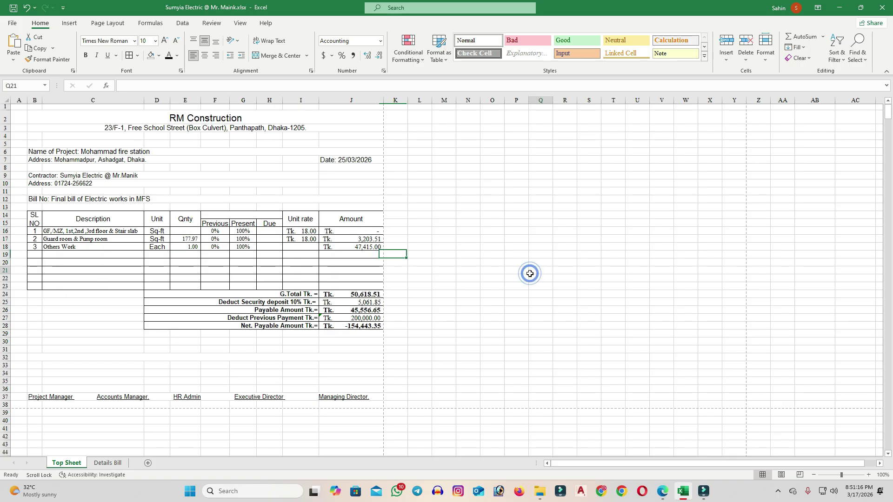
drag(361, 240, 362, 327)
click(465, 270)
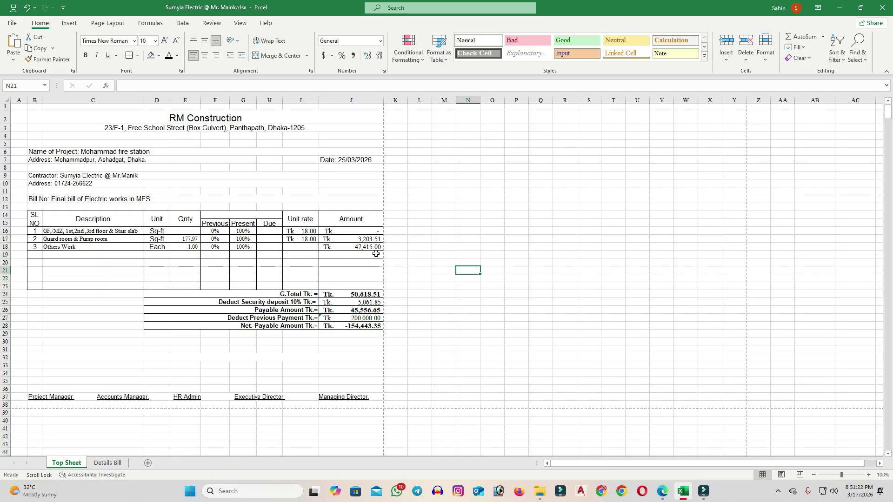
- Link Top Sheet cell E16 to the slab quantity total with the formula ='Details Bill'!K16
click(187, 231)
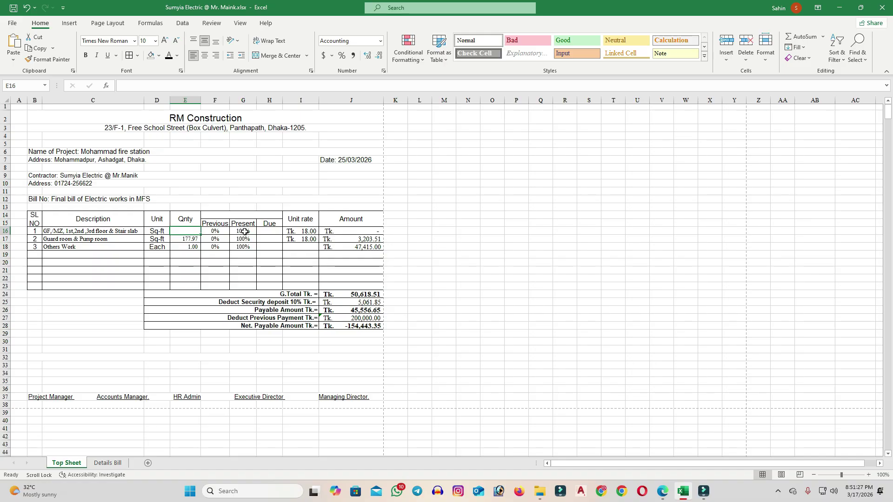
text(=)
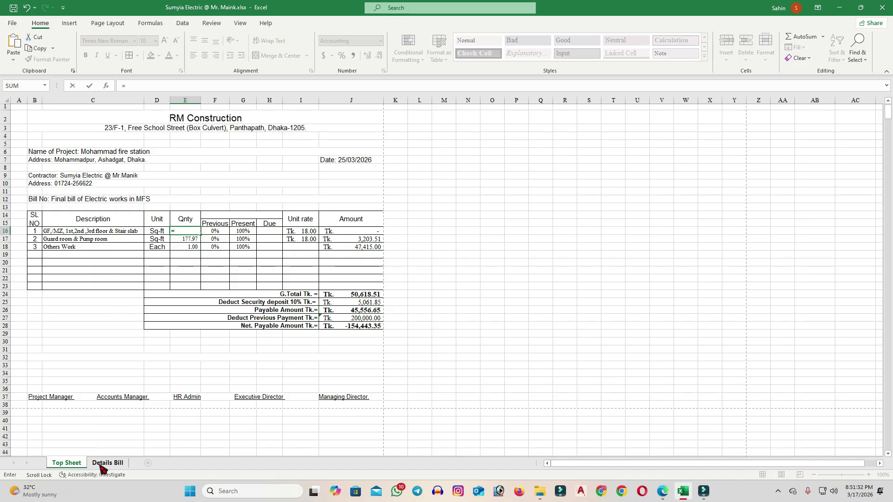
click(114, 466)
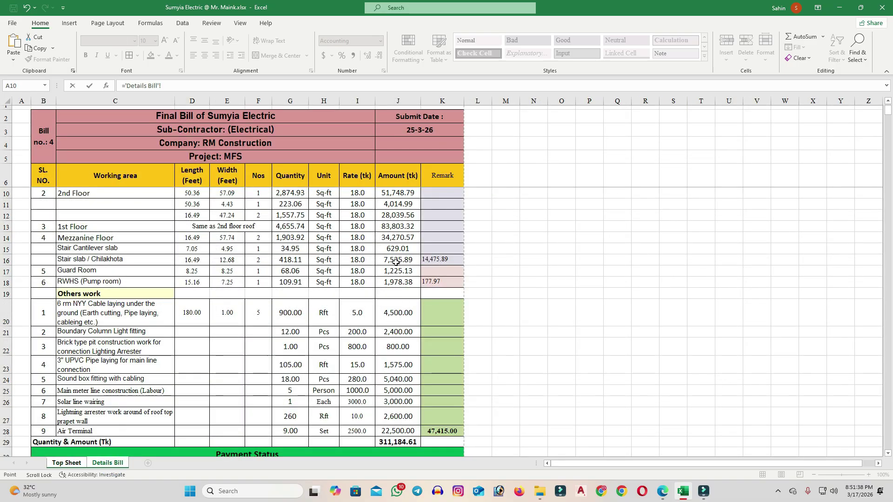
click(444, 261)
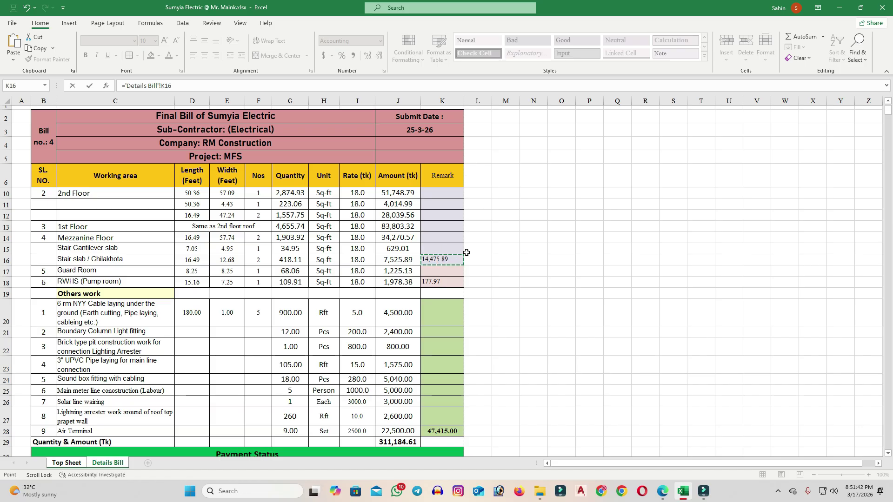
key(Return)
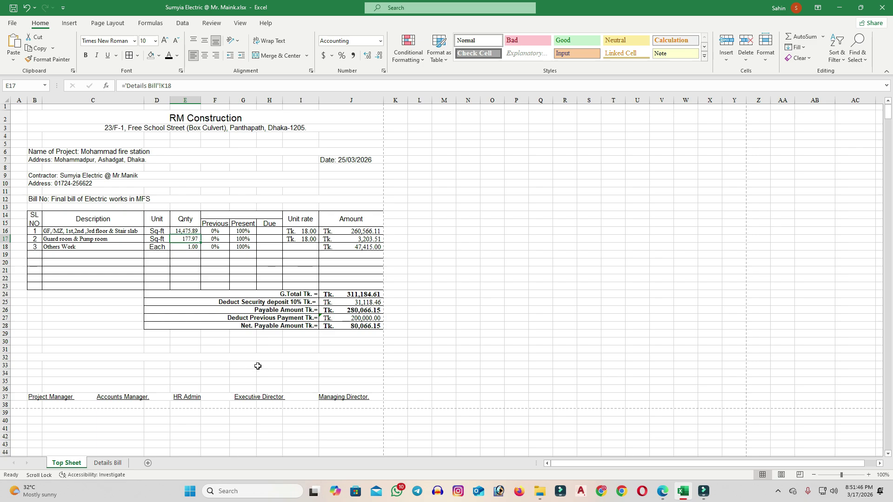
- Inspect the payable amount, previous payment deduction and net payable amount in J26:J28 of the Top Sheet
click(356, 310)
click(359, 319)
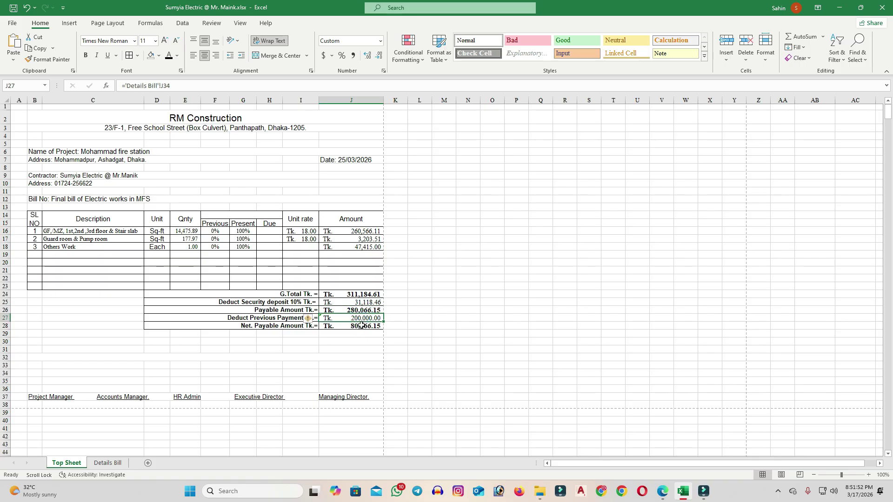
click(301, 325)
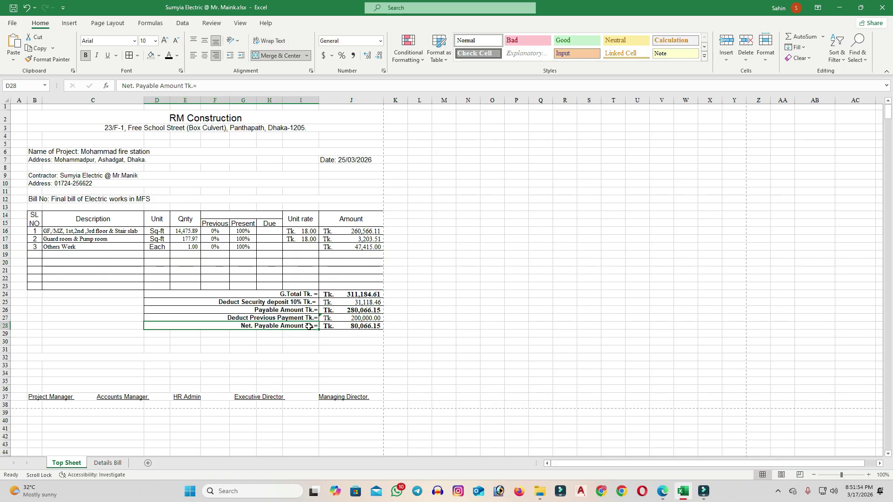
click(362, 326)
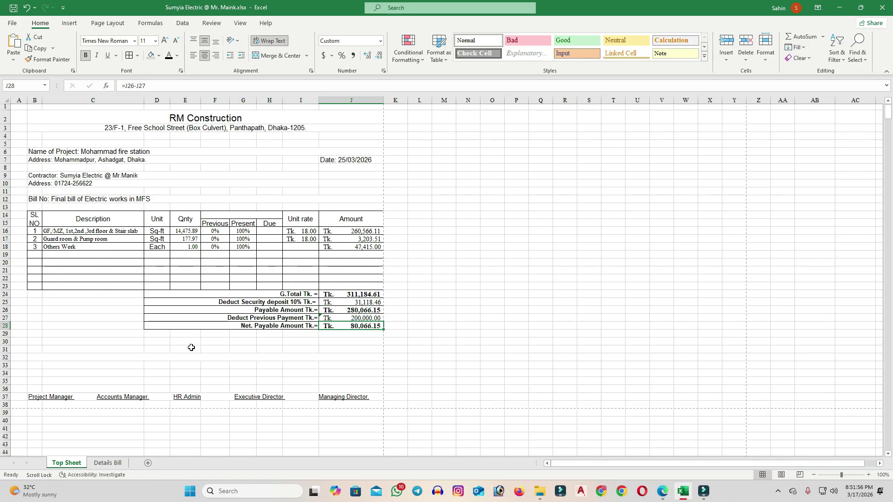
- Compare the Others Work entry on the Top Sheet with the items in C19:C28 of the Details Bill sheet, checking their rates and units
click(72, 247)
key(ctrl+Page_Down)
drag(116, 261, 140, 401)
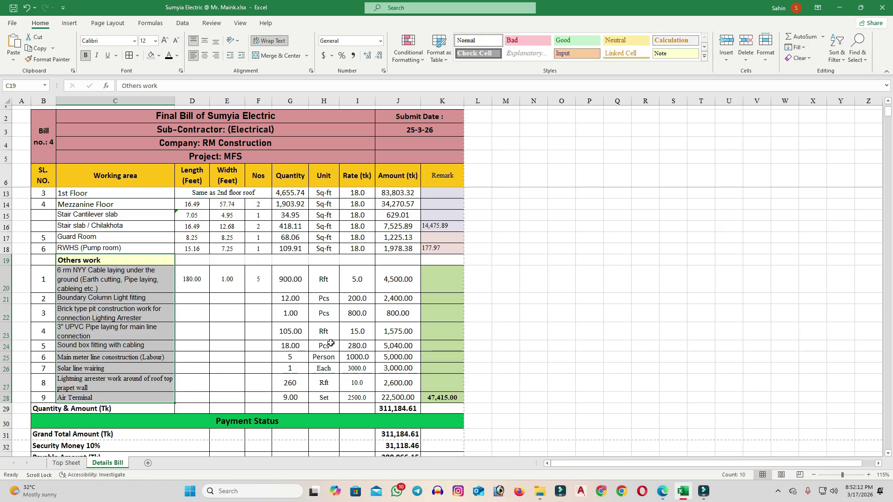
click(346, 333)
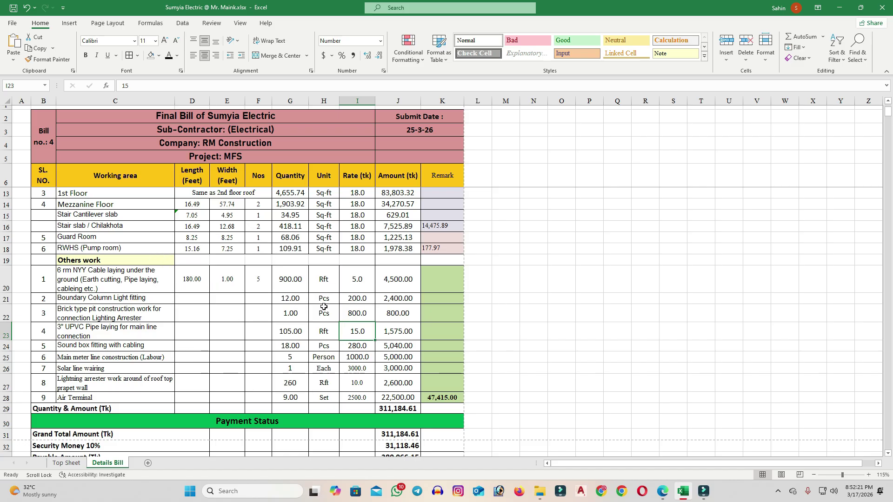
click(330, 368)
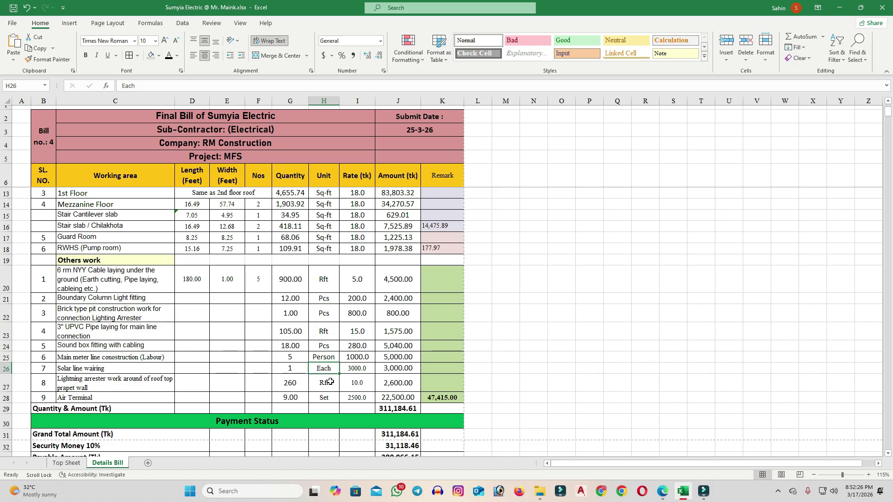
click(330, 383)
click(328, 396)
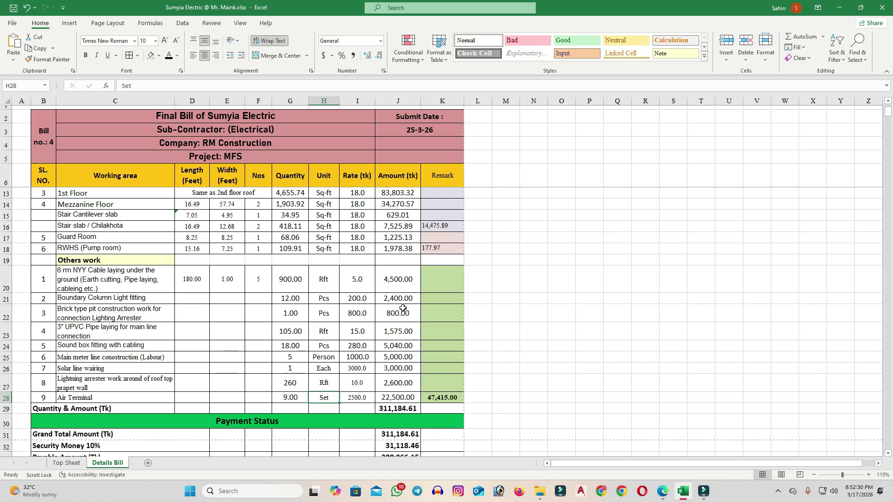
- Check the Others work amounts in J20:J28 of the Details Bill sheet against the SUM formula in K28
drag(410, 282, 396, 392)
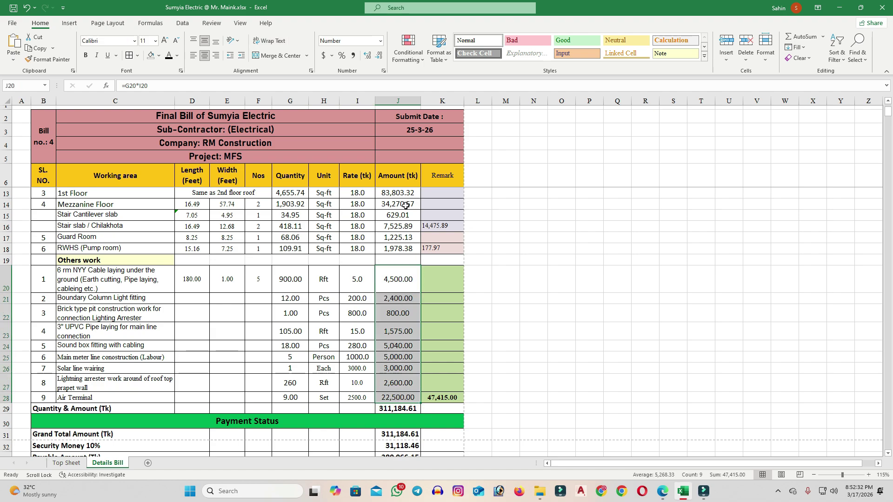
click(534, 331)
drag(405, 280, 405, 398)
click(442, 399)
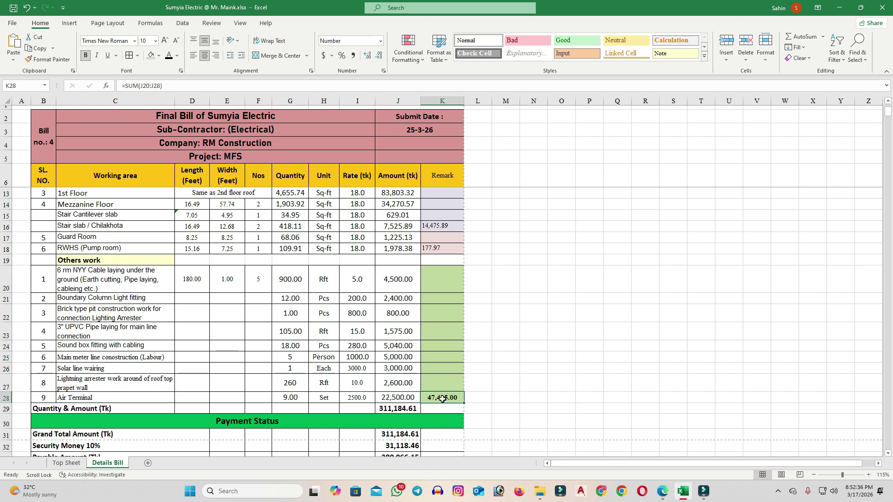
- Clear the linked Others Work amount in Top Sheet cell J18 and check the bill totals
click(66, 463)
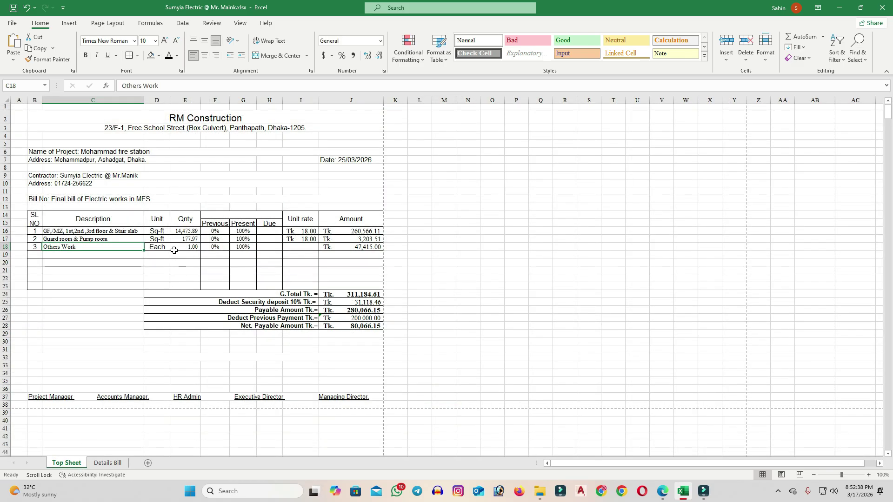
click(370, 248)
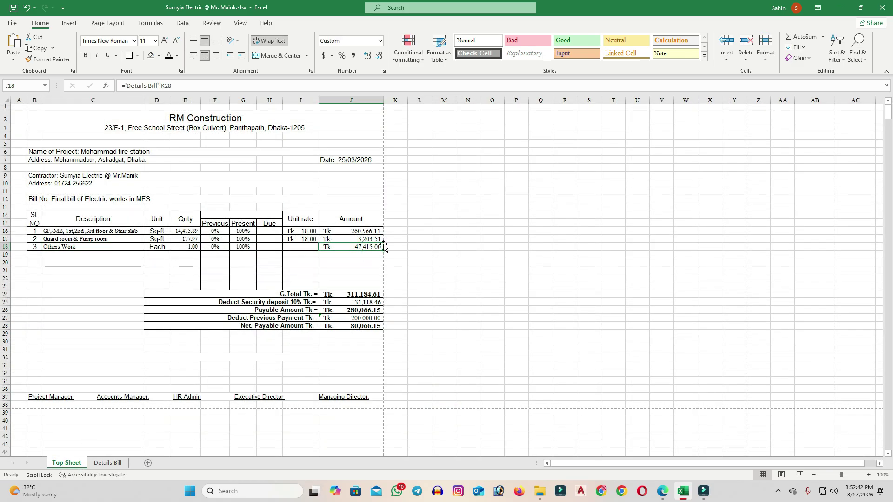
key(Delete)
click(491, 269)
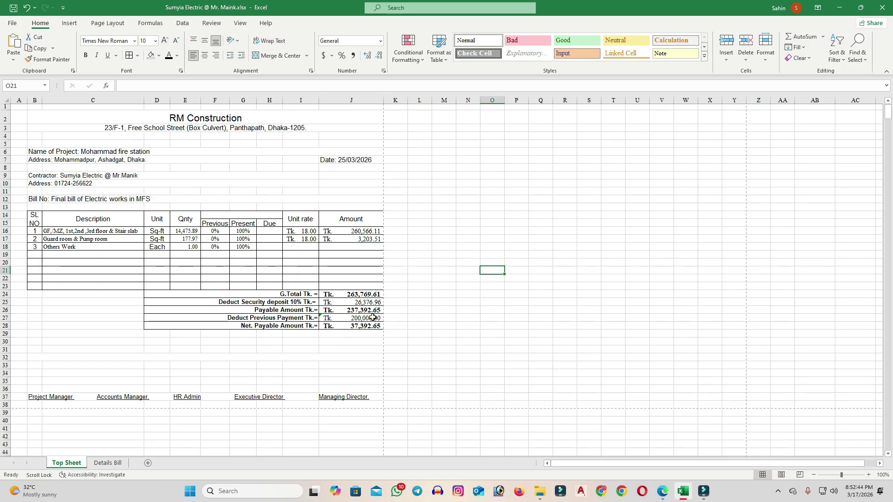
- Link the Others Work amount in Top Sheet cell J18 to the total in K28 of the Details Bill sheet
click(362, 249)
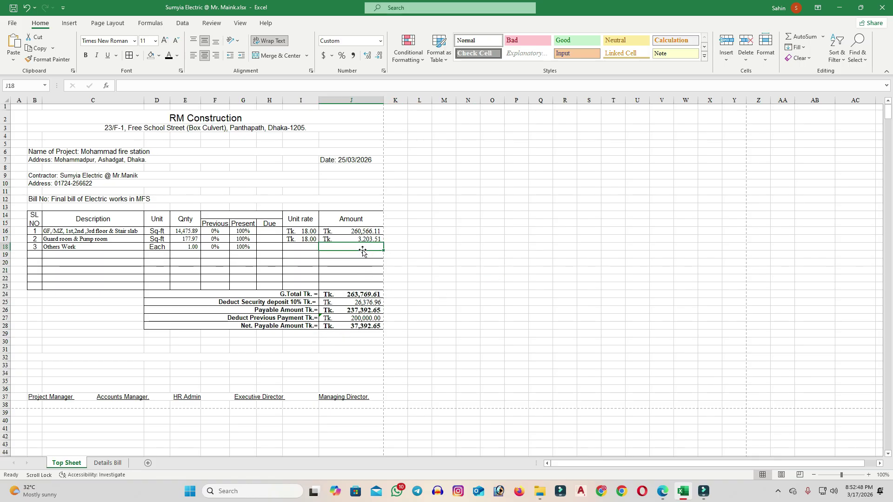
text(=)
click(108, 463)
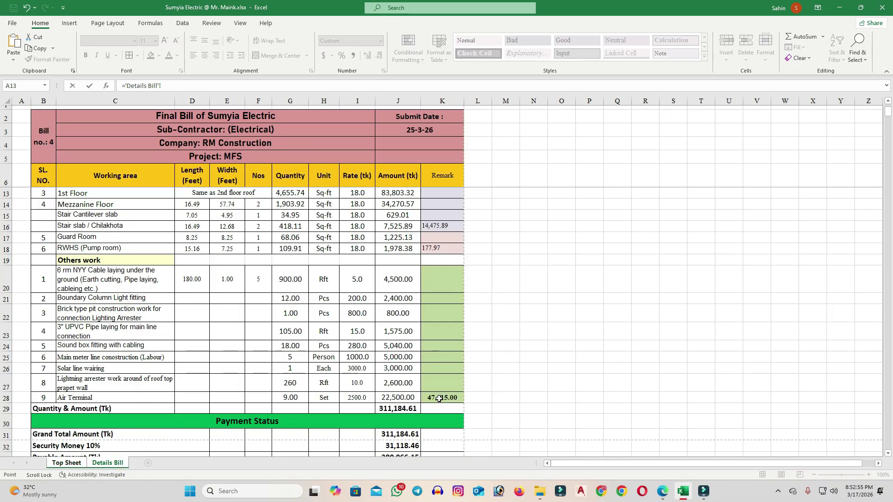
click(439, 399)
key(Return)
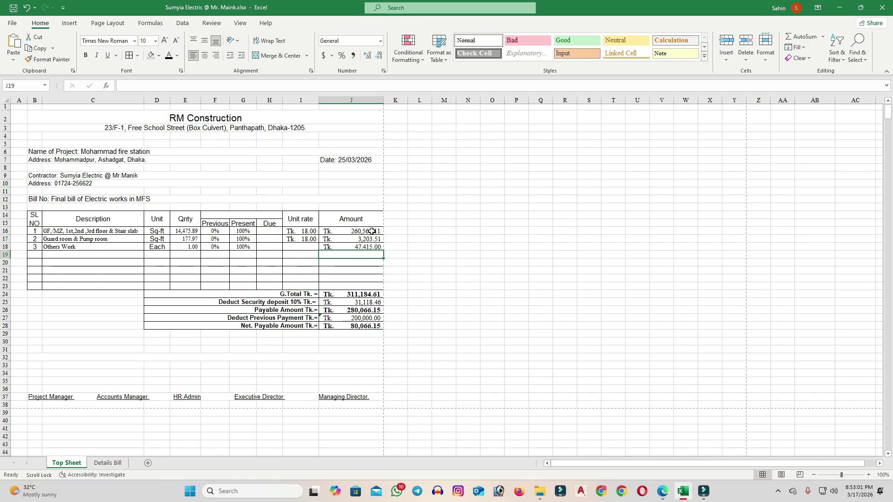
- Compare the Top Sheet totals in J24:J28 with the Payment Status amounts in J31:J35 of the Details Bill sheet
click(108, 463)
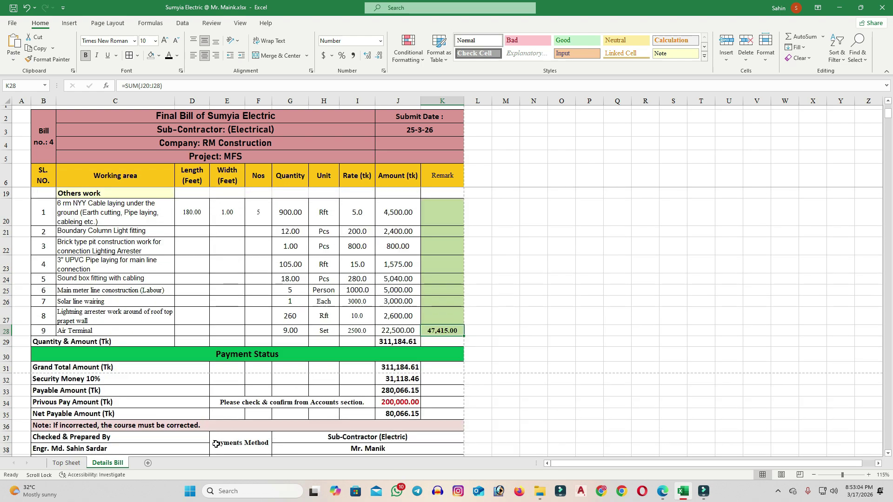
click(66, 463)
drag(355, 270, 357, 326)
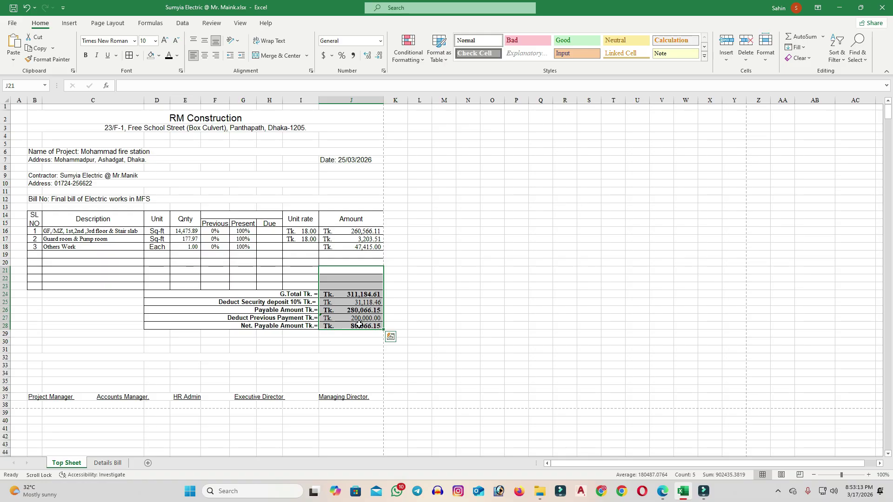
click(111, 463)
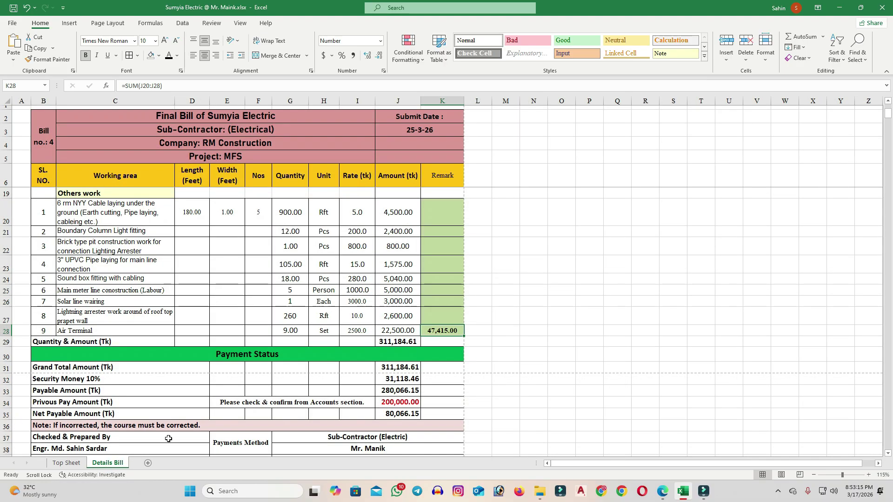
click(550, 288)
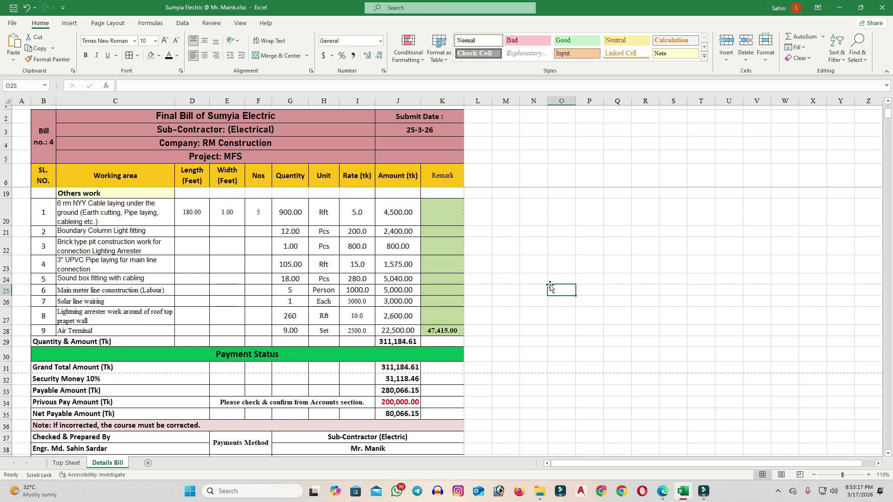